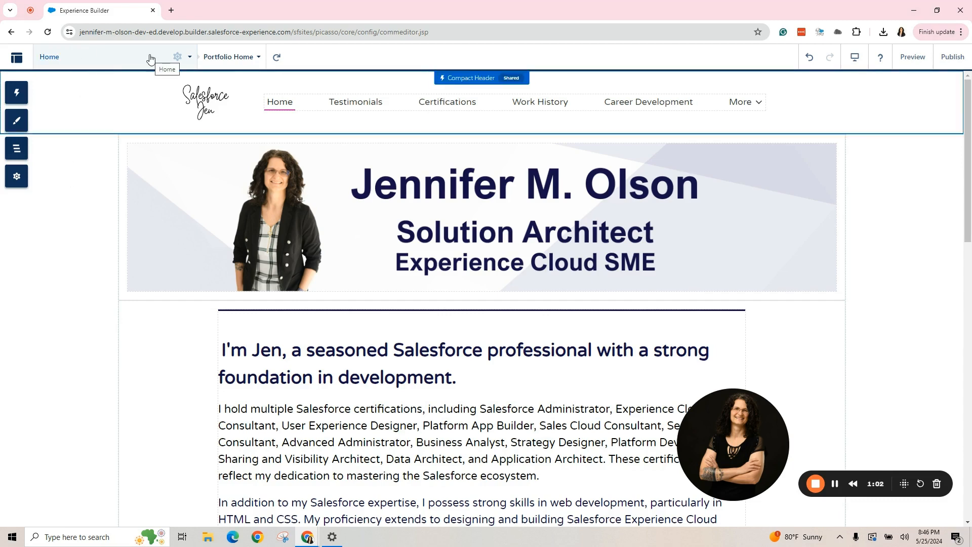
Open the site's Login page for editing.
{"action": "left_click", "coordinate": [147, 57]}
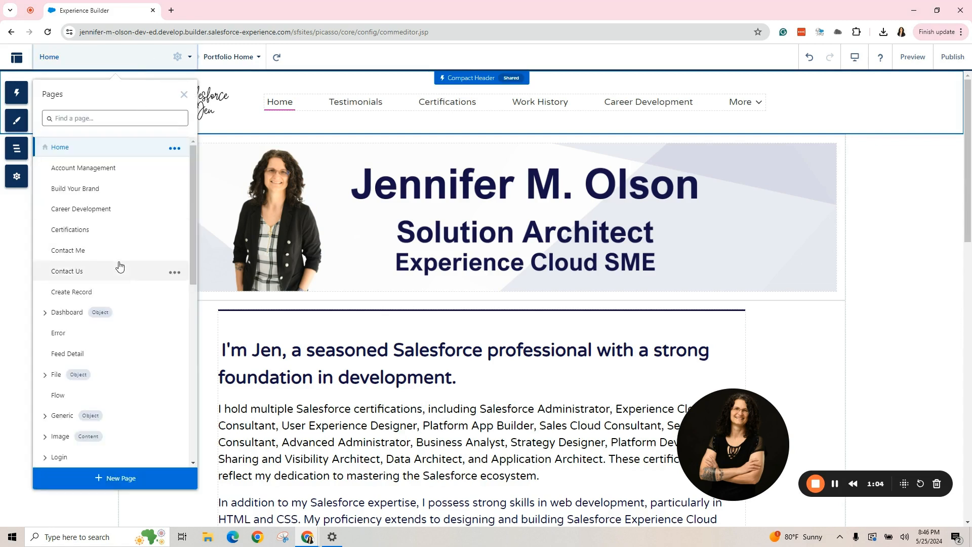
{"action": "scroll", "coordinate": [117, 267], "scroll_direction": "down", "scroll_amount": 3}
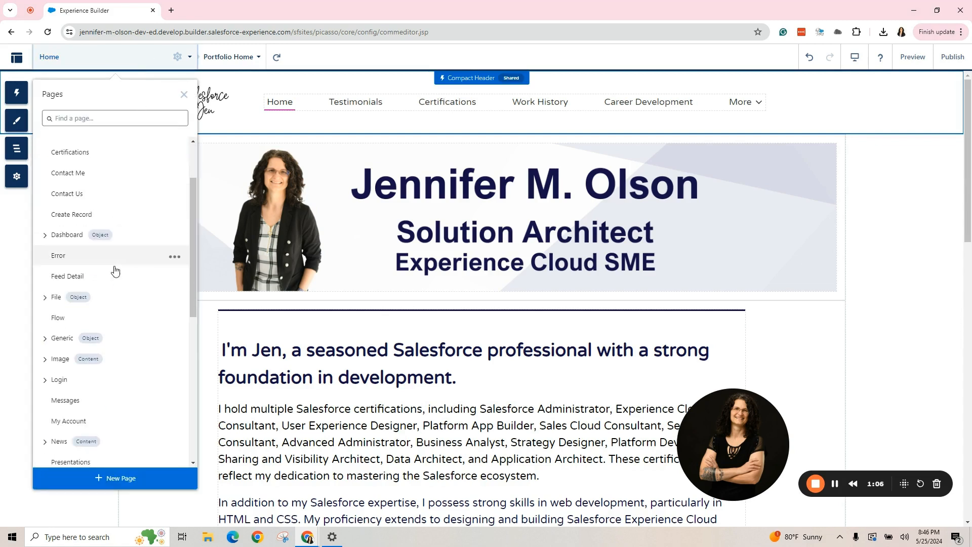
{"action": "left_click", "coordinate": [45, 380]}
{"action": "left_click", "coordinate": [59, 380]}
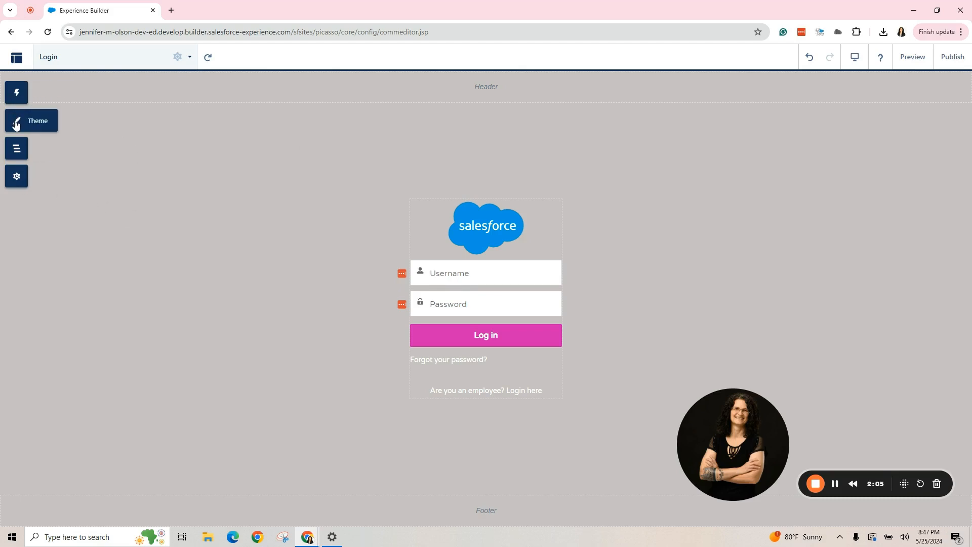
Review the theme's image settings for the company logo and the login pages' background image.
{"action": "left_click", "coordinate": [16, 124]}
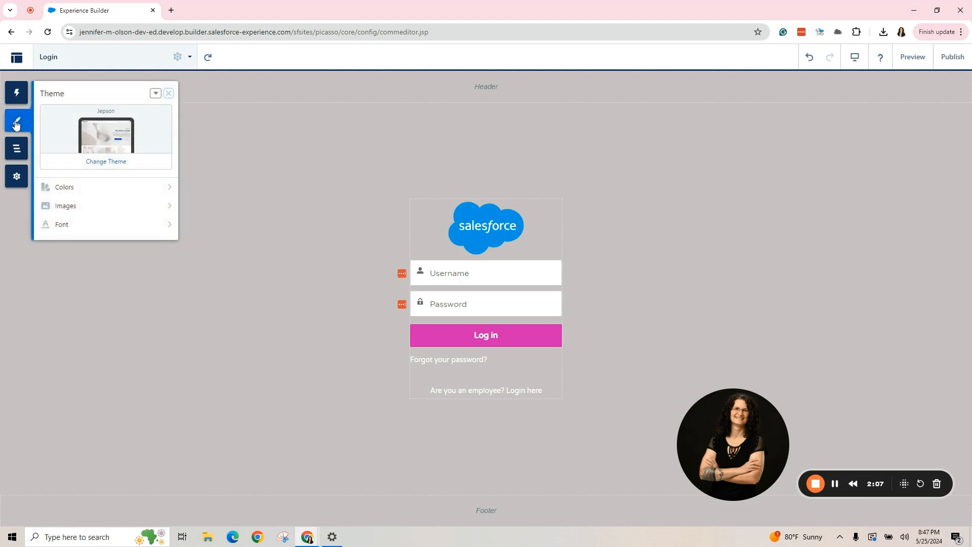
{"action": "left_click", "coordinate": [75, 205]}
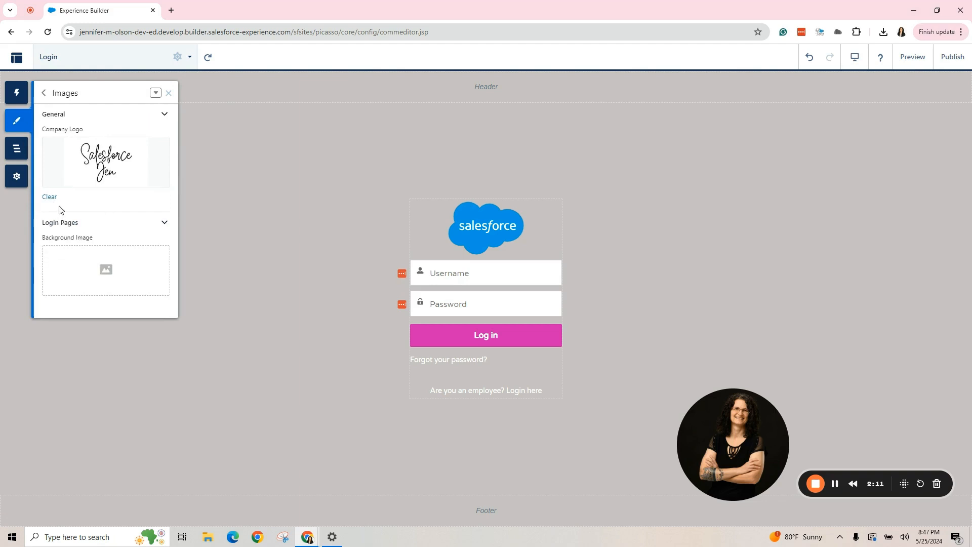
{"action": "left_click", "coordinate": [167, 226]}
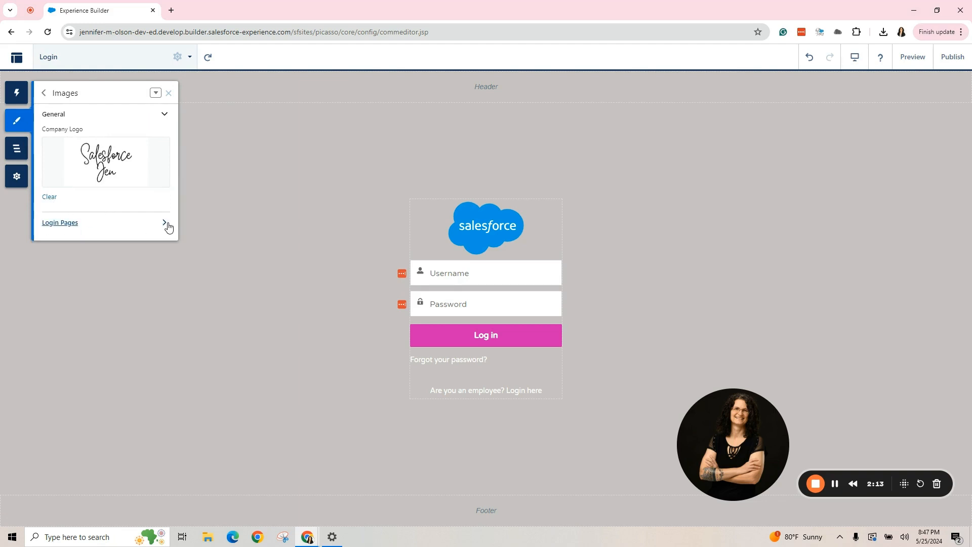
{"action": "left_click", "coordinate": [164, 224]}
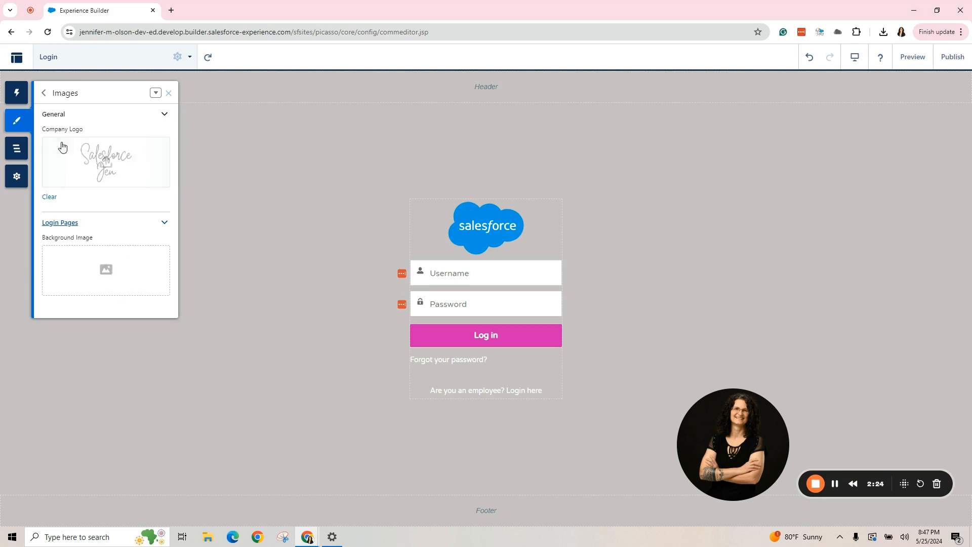
{"action": "left_click", "coordinate": [45, 94]}
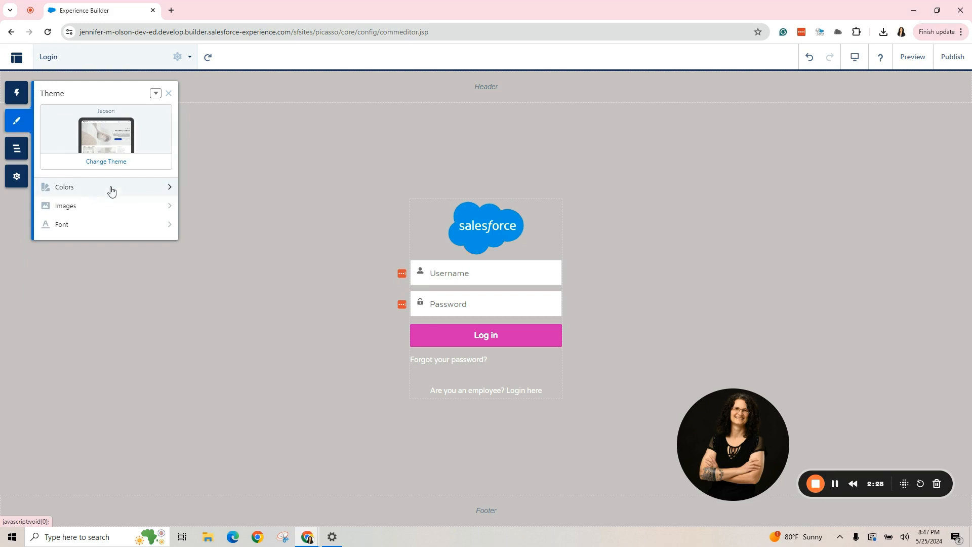
Set the theme's background color for login pages to red, rgb(209, 0, 0).
{"action": "left_click", "coordinate": [171, 187]}
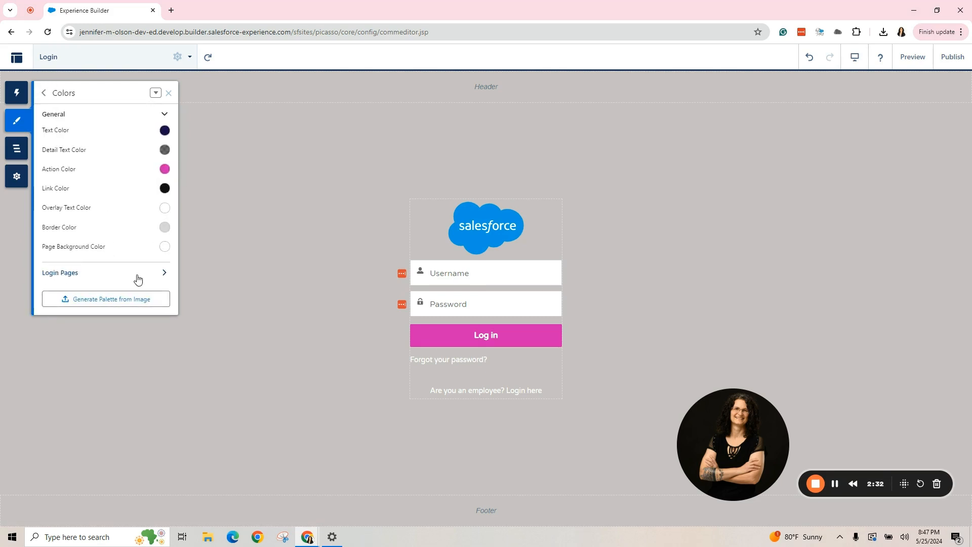
{"action": "left_click", "coordinate": [160, 275]}
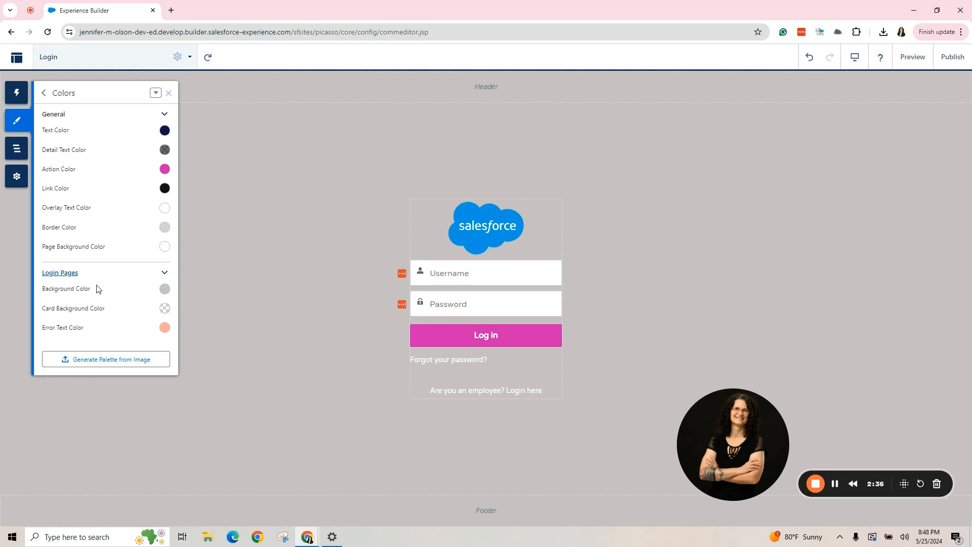
{"action": "left_click", "coordinate": [165, 294]}
{"action": "left_click_drag", "start_coordinate": [116, 302], "coordinate": [148, 313]}
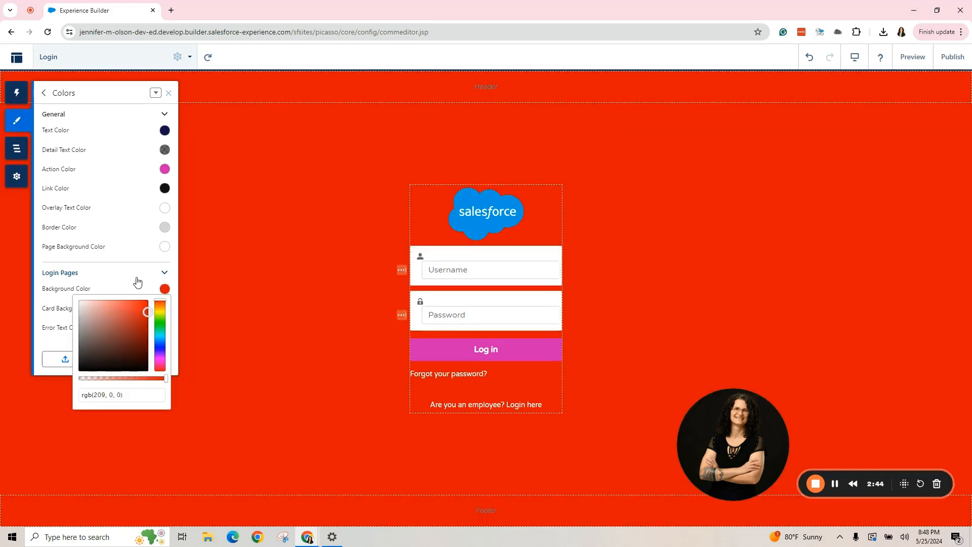
{"action": "left_click", "coordinate": [137, 282]}
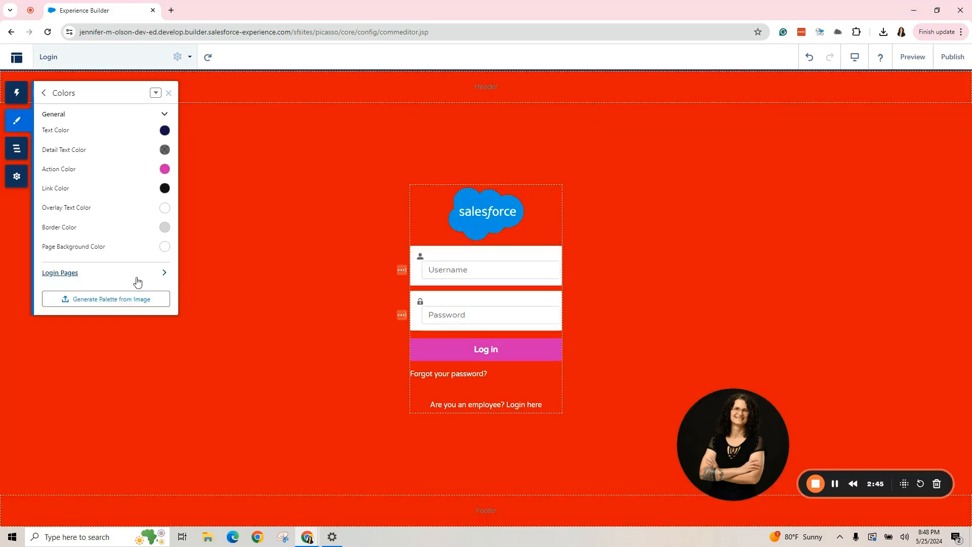
Set the login pages' card background color to white at about 0.23 opacity in the theme colors.
{"action": "left_click", "coordinate": [163, 280]}
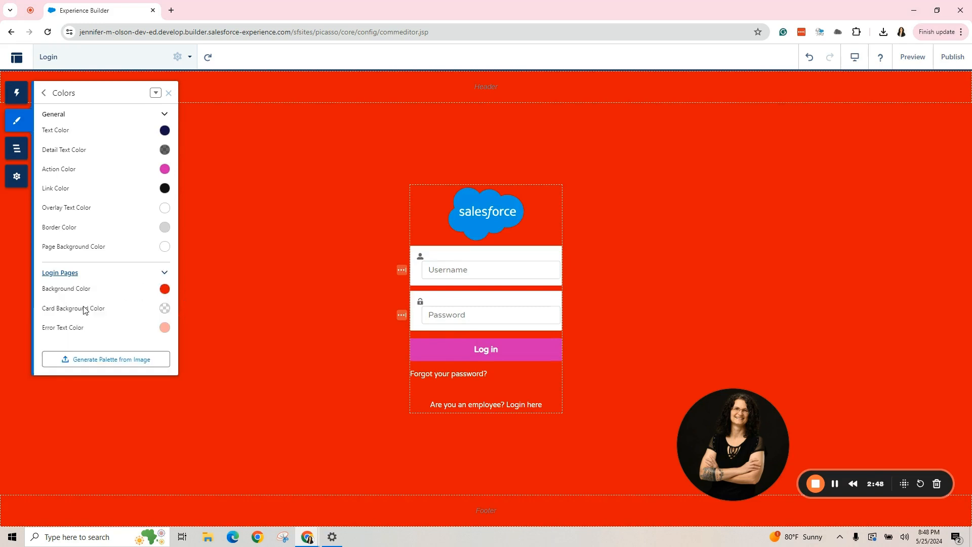
{"action": "left_click", "coordinate": [165, 308]}
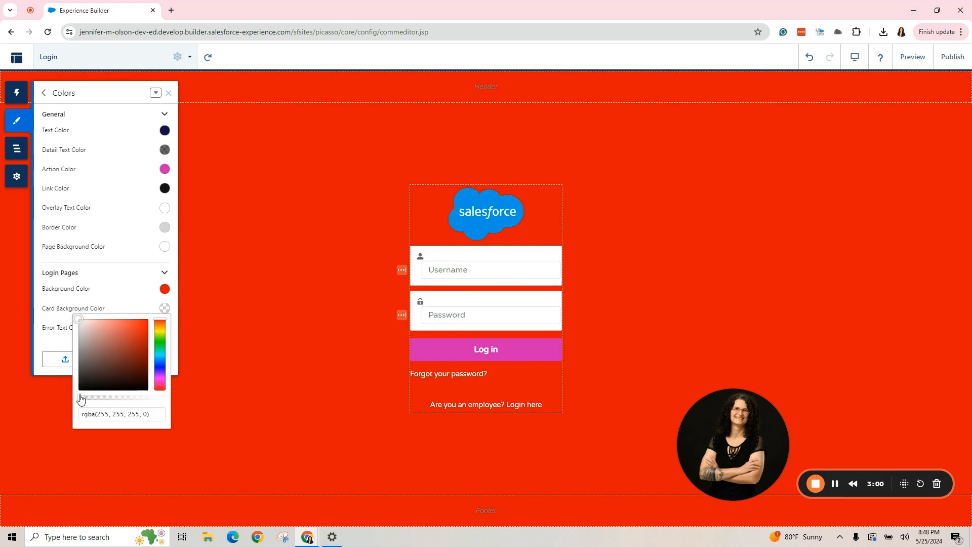
{"action": "left_click_drag", "start_coordinate": [79, 398], "coordinate": [180, 400]}
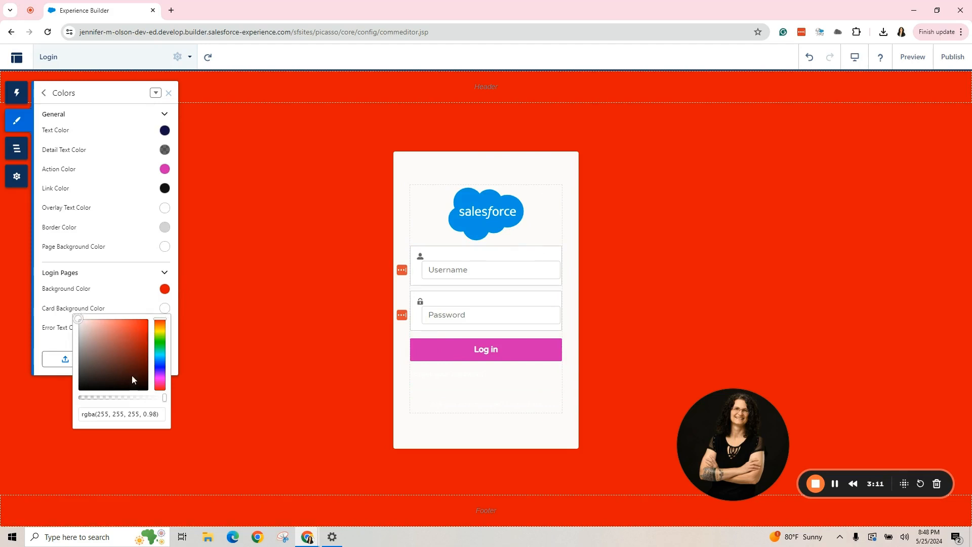
{"action": "left_click_drag", "start_coordinate": [163, 400], "coordinate": [98, 398]}
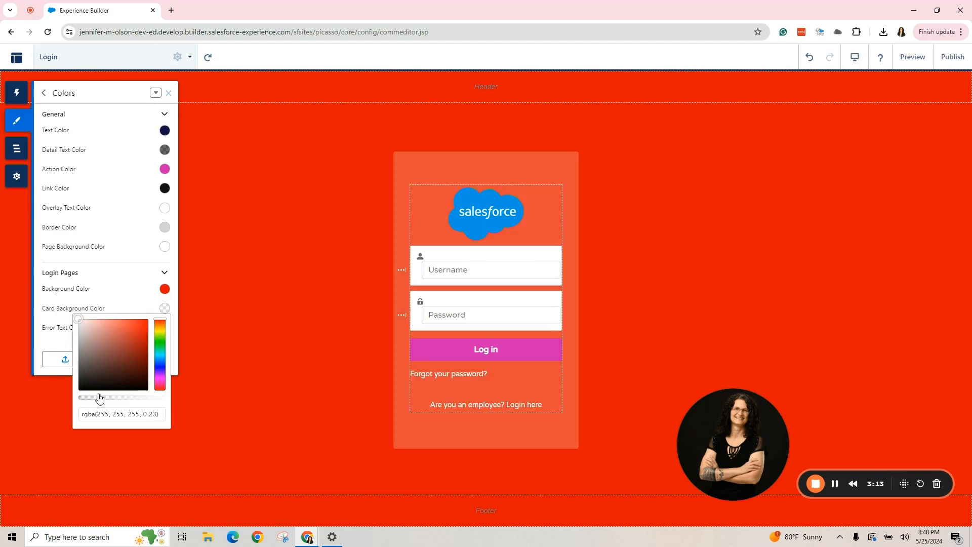
{"action": "left_click", "coordinate": [229, 380]}
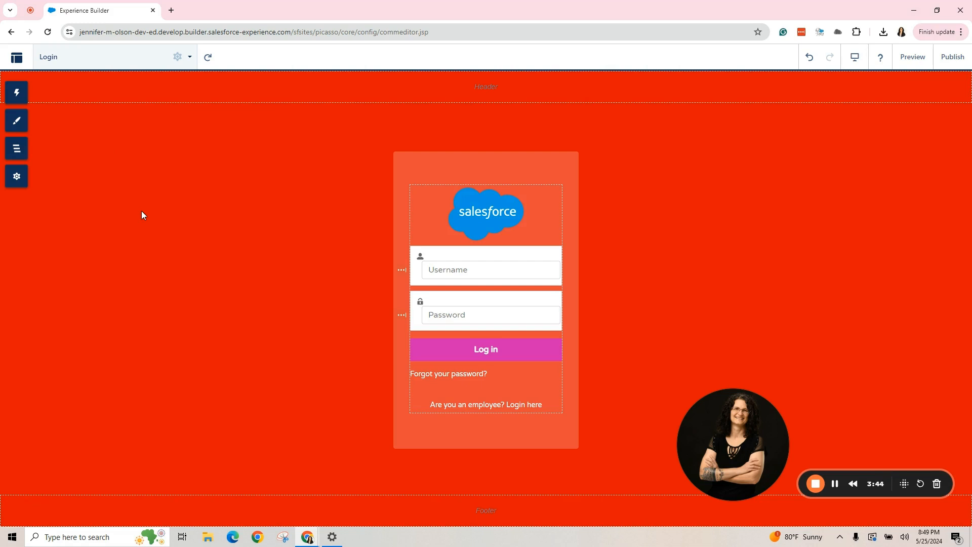
Add the portfolio login PNG from the image library as the login pages' background image in the theme.
{"action": "left_click", "coordinate": [22, 129]}
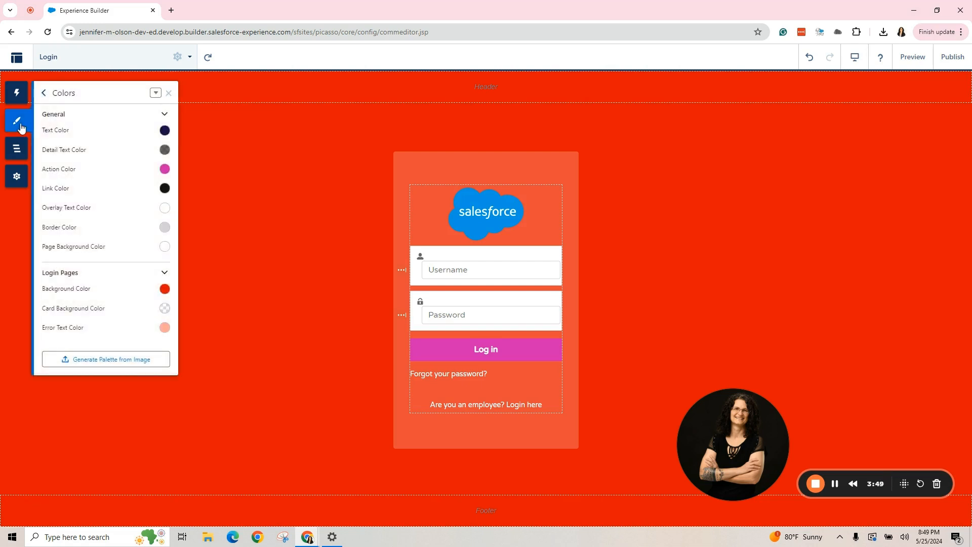
{"action": "left_click", "coordinate": [45, 96]}
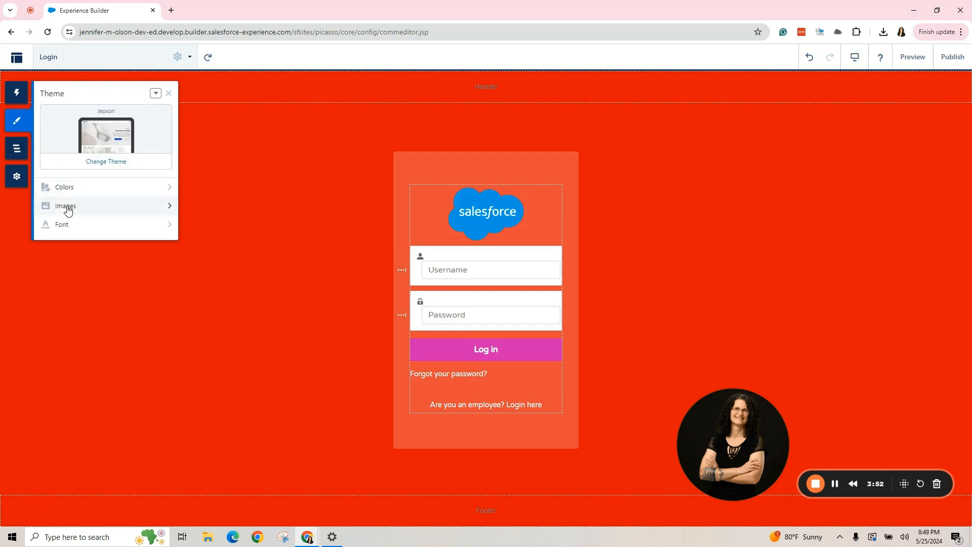
{"action": "left_click", "coordinate": [69, 211]}
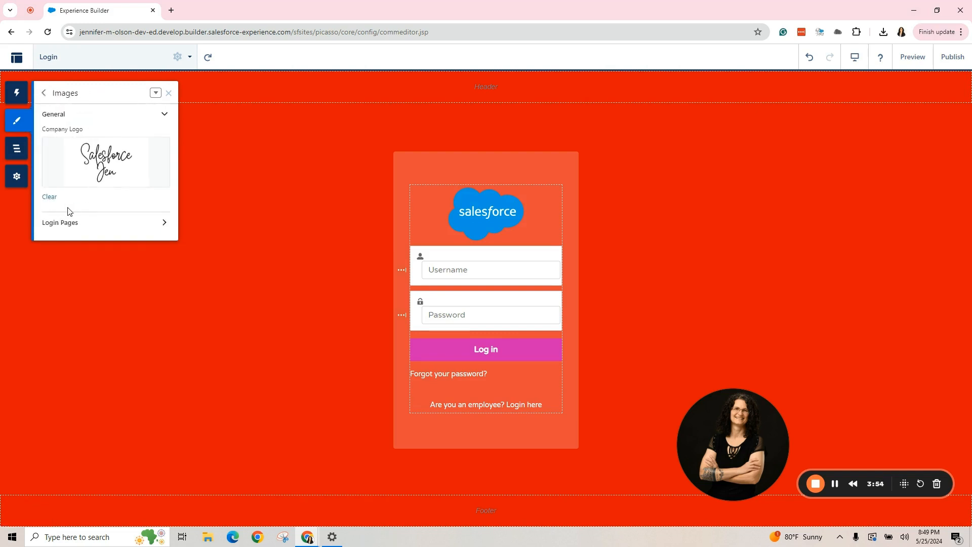
{"action": "left_click", "coordinate": [68, 224]}
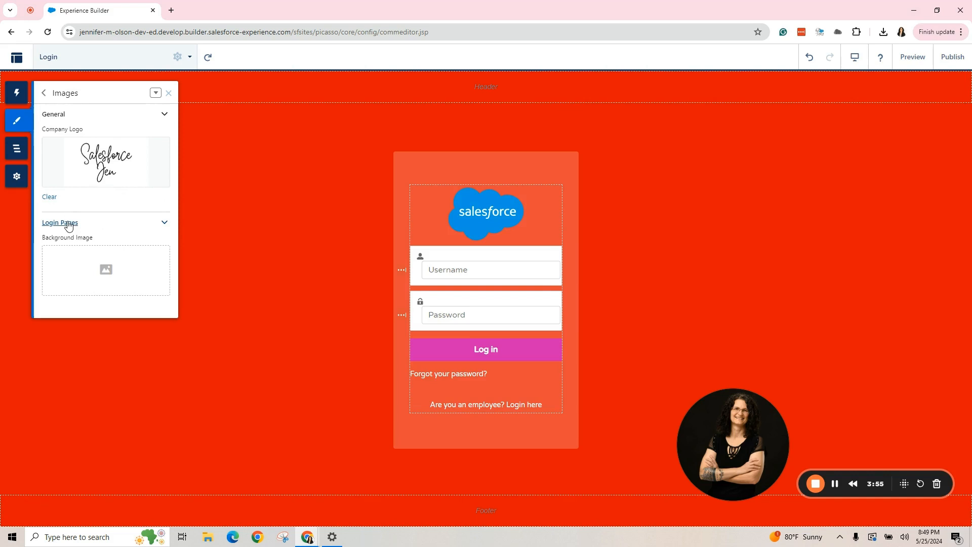
{"action": "right_click", "coordinate": [103, 277]}
{"action": "left_click", "coordinate": [87, 274]}
{"action": "left_click", "coordinate": [86, 272]}
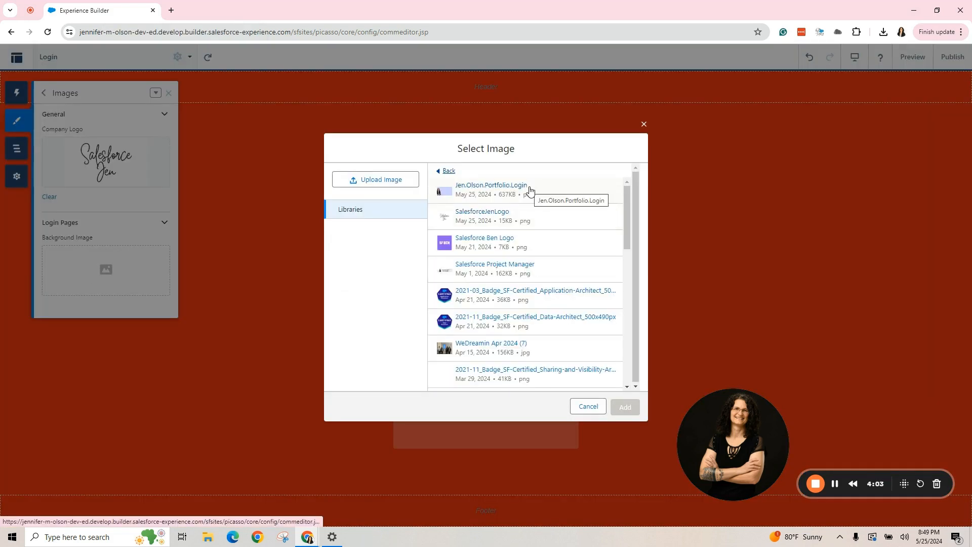
{"action": "left_click", "coordinate": [529, 191]}
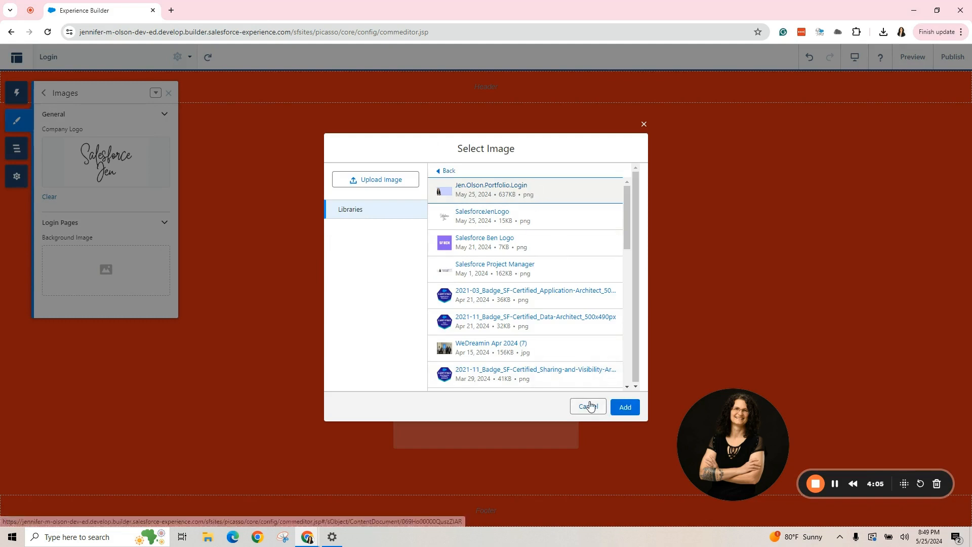
{"action": "left_click", "coordinate": [624, 407]}
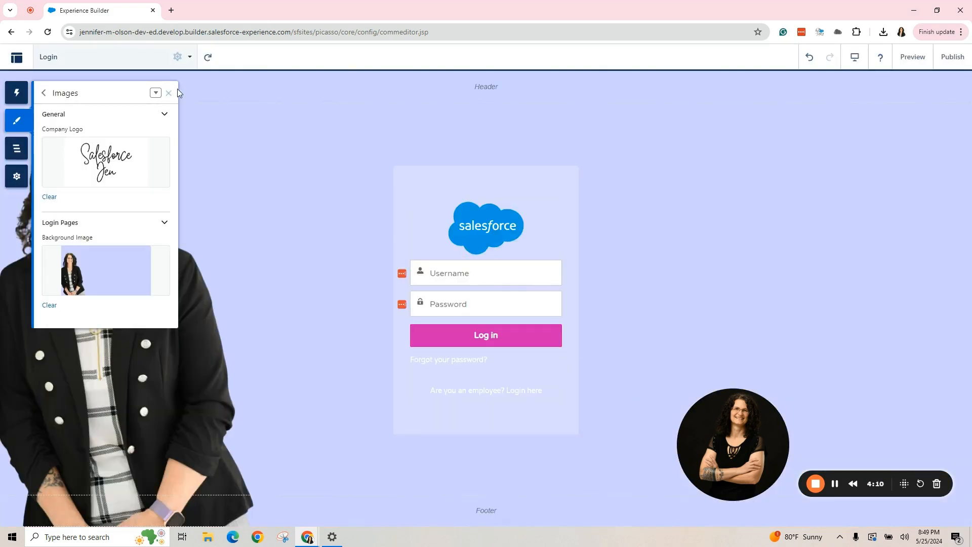
Preview the login page with its background image, and return to the builder.
{"action": "left_click", "coordinate": [171, 93]}
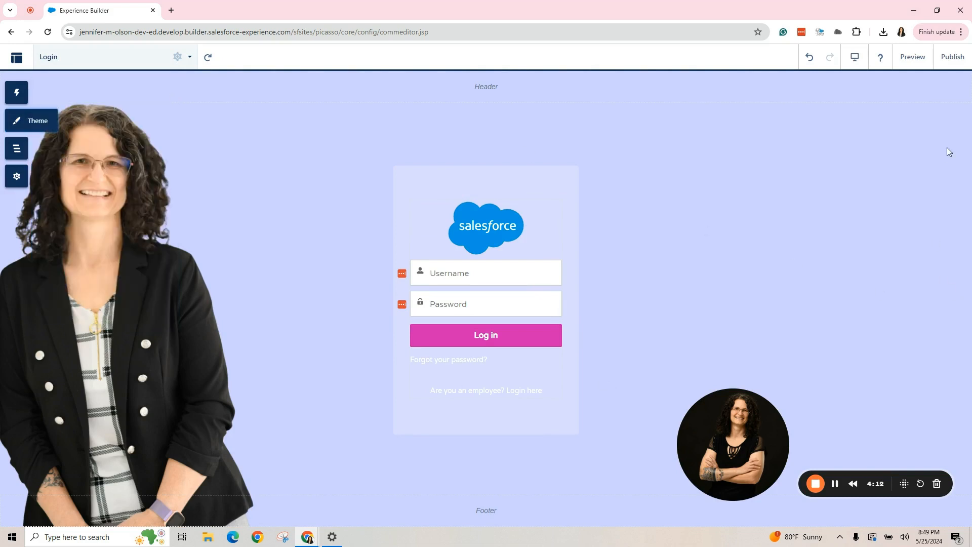
{"action": "left_click", "coordinate": [911, 58]}
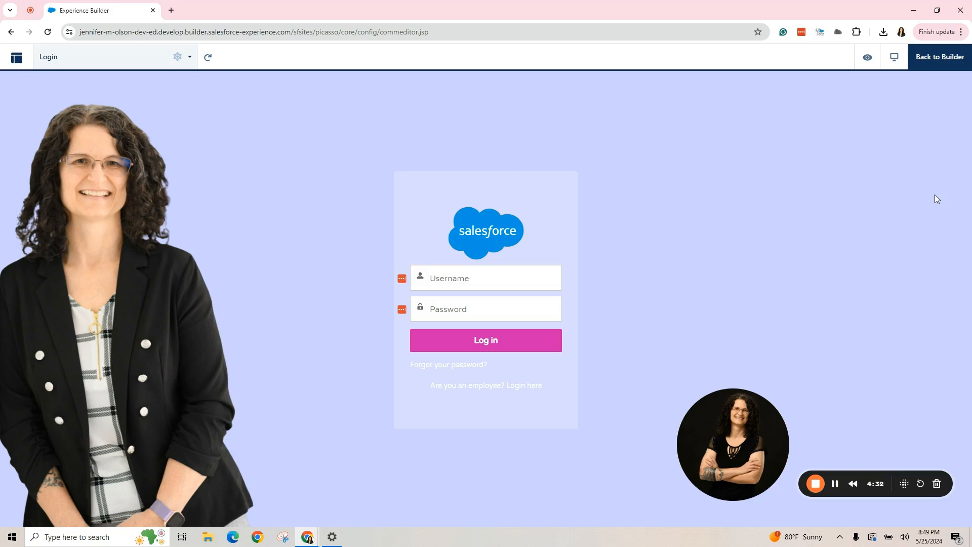
{"action": "left_click", "coordinate": [931, 58]}
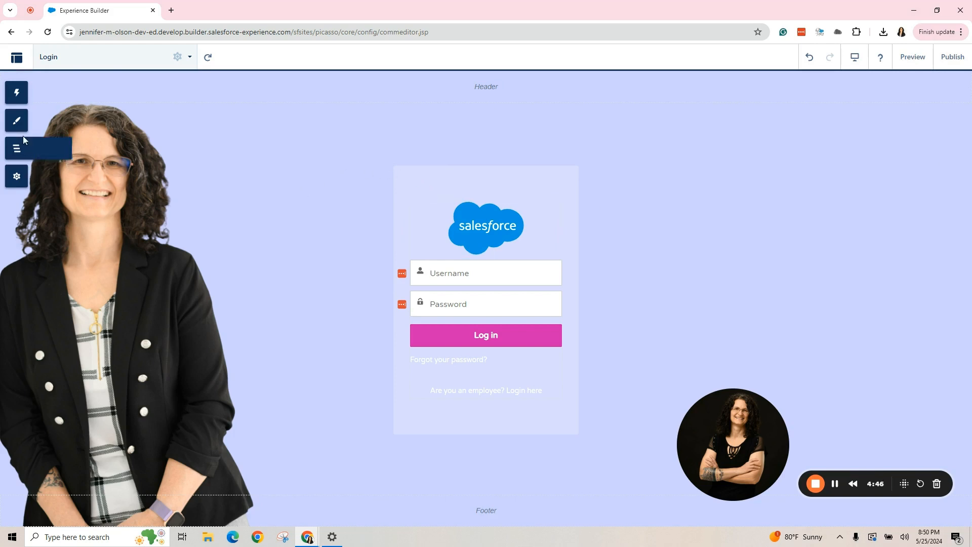
Set the login pages' card background color to white at 0.69 opacity, rgba(255, 255, 255, 0.69).
{"action": "left_click", "coordinate": [18, 124]}
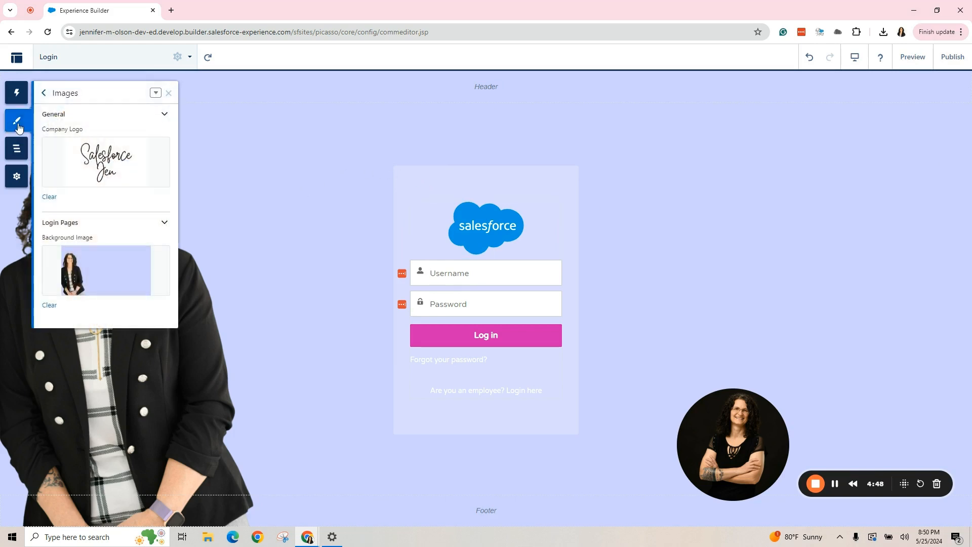
{"action": "left_click", "coordinate": [44, 93]}
{"action": "left_click", "coordinate": [80, 188]}
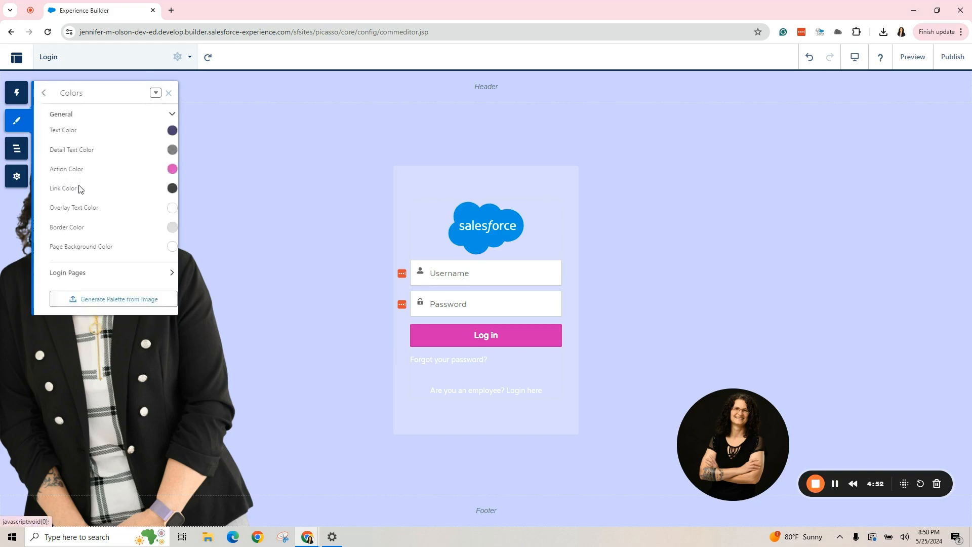
{"action": "left_click", "coordinate": [163, 275]}
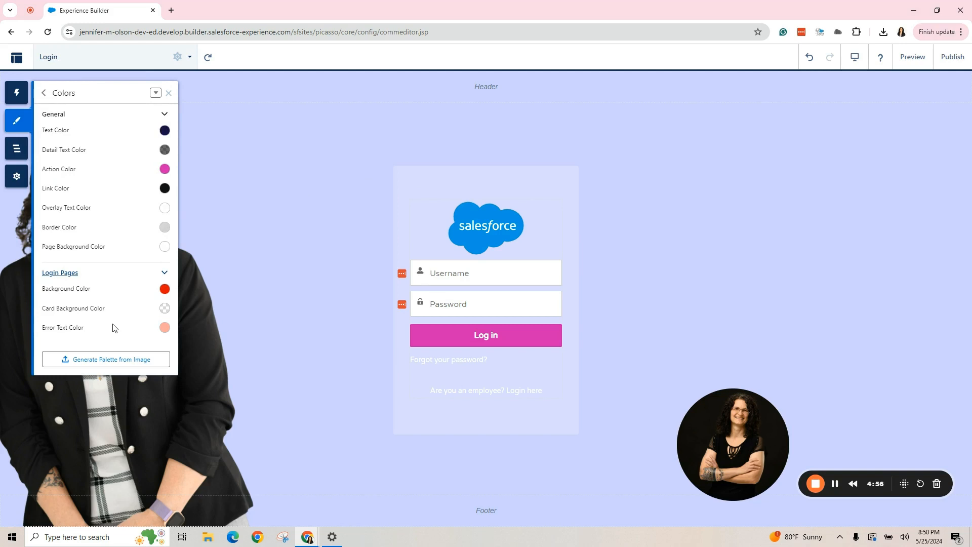
{"action": "left_click", "coordinate": [165, 309]}
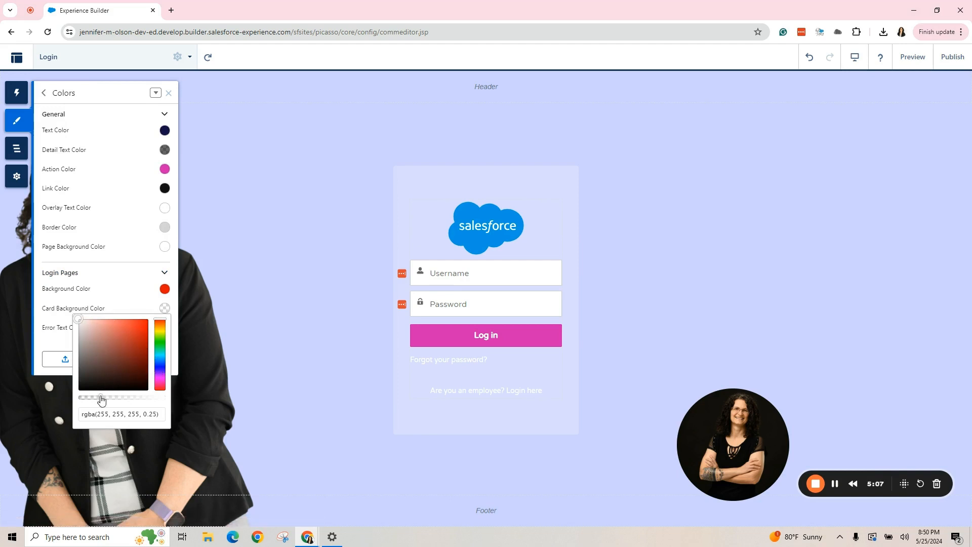
{"action": "left_click_drag", "start_coordinate": [102, 399], "coordinate": [140, 402]}
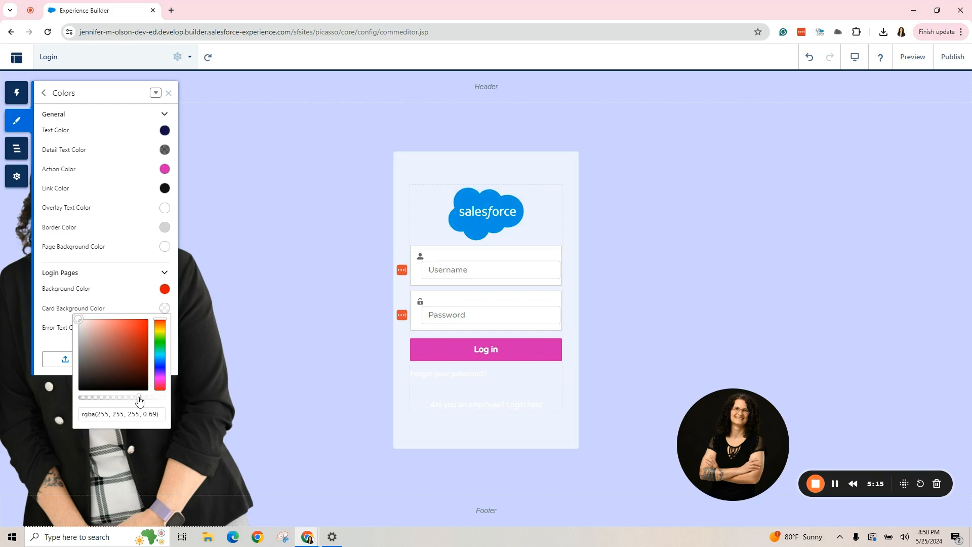
Set the theme's overlay text color to black, rgb(0, 0, 0).
{"action": "left_click", "coordinate": [165, 211]}
{"action": "left_click", "coordinate": [79, 289]}
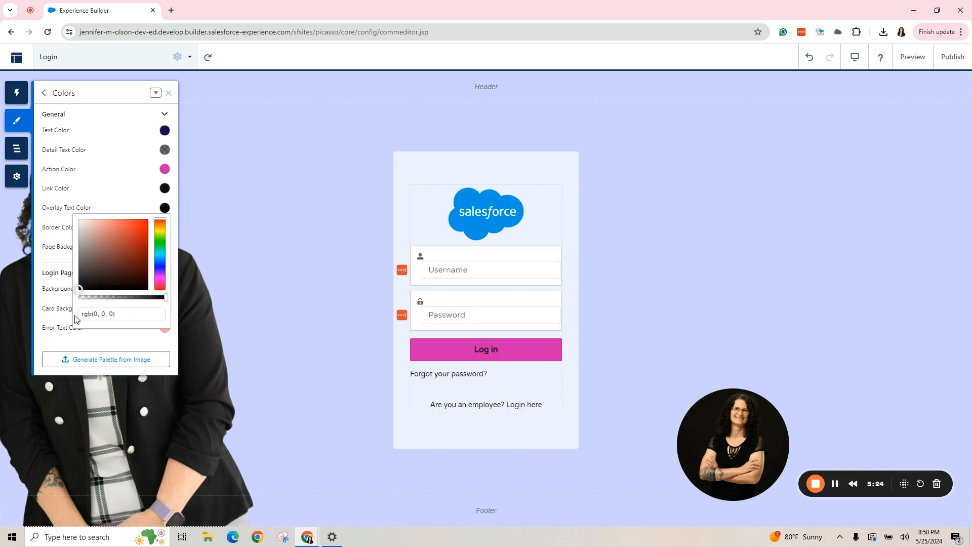
{"action": "left_click", "coordinate": [123, 209]}
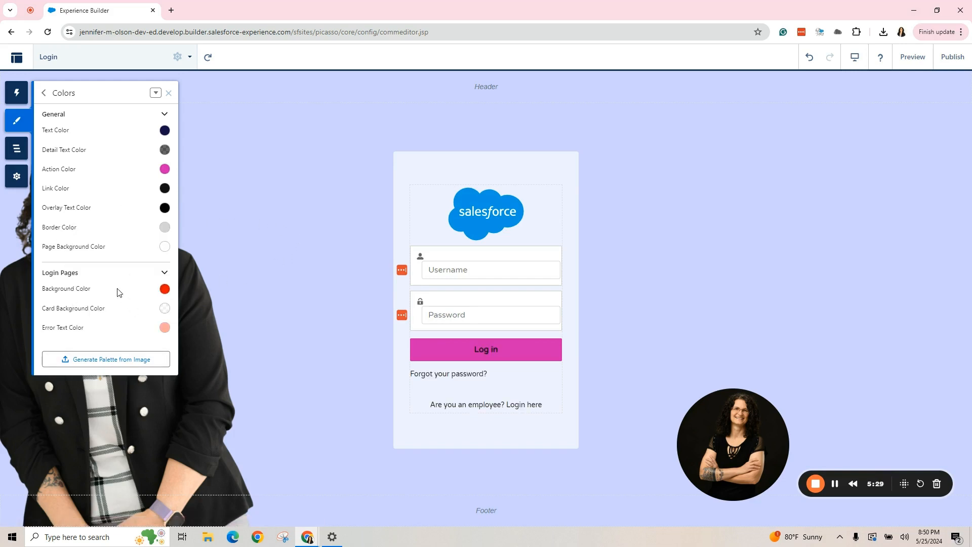
Fine-tune the opacity of the login pages' card background color in the theme's color settings.
{"action": "left_click", "coordinate": [165, 309]}
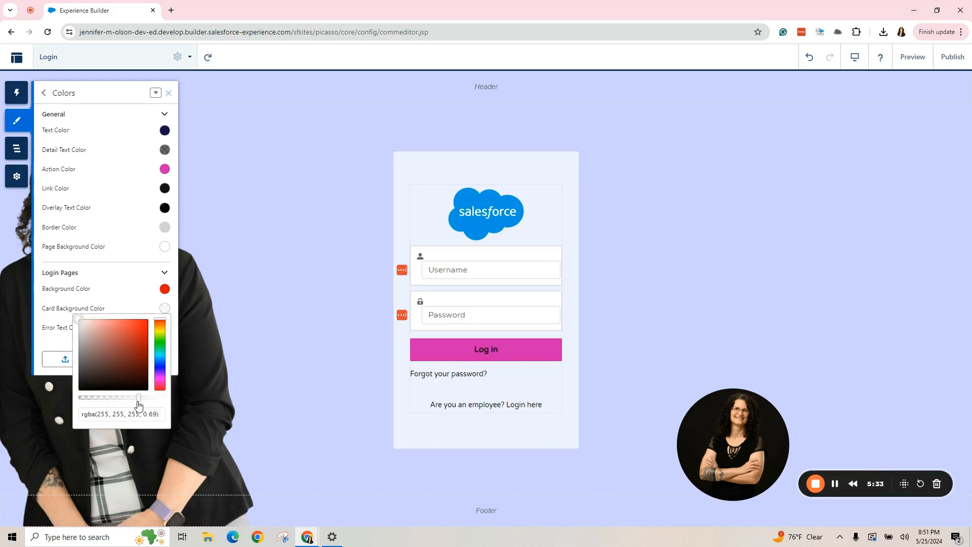
{"action": "mouse_move", "coordinate": [138, 400]}
{"action": "left_mouse_down"}
{"action": "mouse_move", "coordinate": [125, 400]}
{"action": "mouse_move", "coordinate": [178, 403]}
{"action": "mouse_move", "coordinate": [136, 397]}
{"action": "left_mouse_up"}
Copy the theme's text color value and set the overlay text color to the same navy, rgb(20, 11, 71).
{"action": "left_click", "coordinate": [164, 132]}
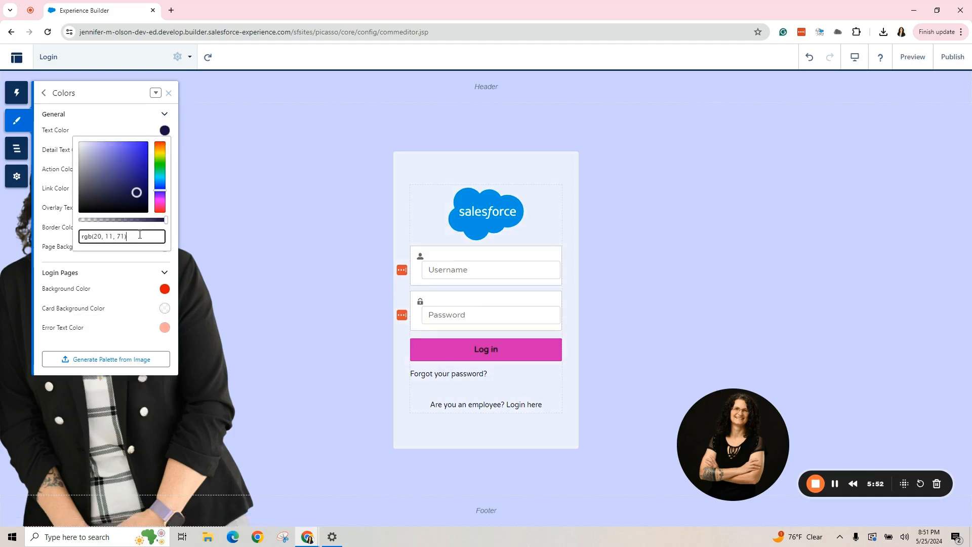
{"action": "left_click", "coordinate": [52, 249]}
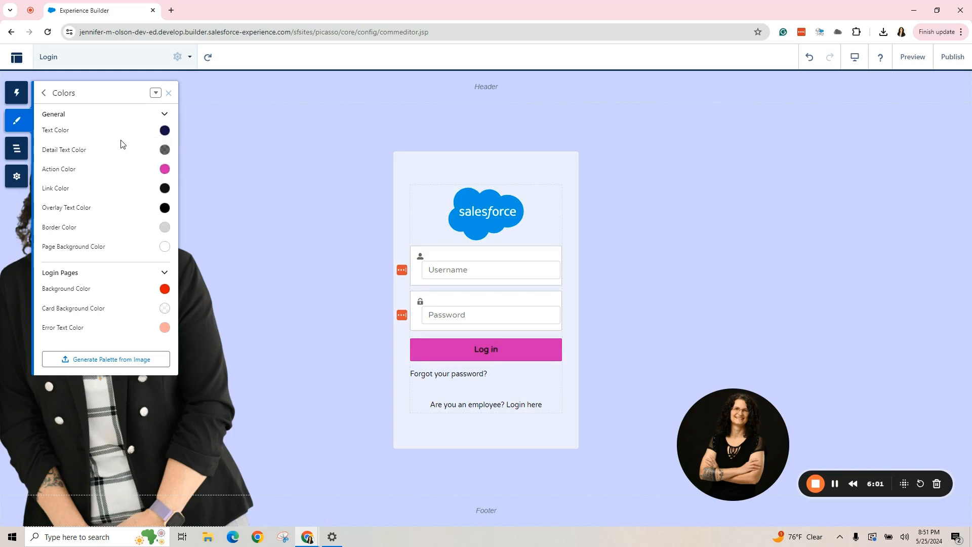
{"action": "left_click", "coordinate": [167, 210]}
{"action": "left_click_drag", "start_coordinate": [116, 316], "coordinate": [75, 317]}
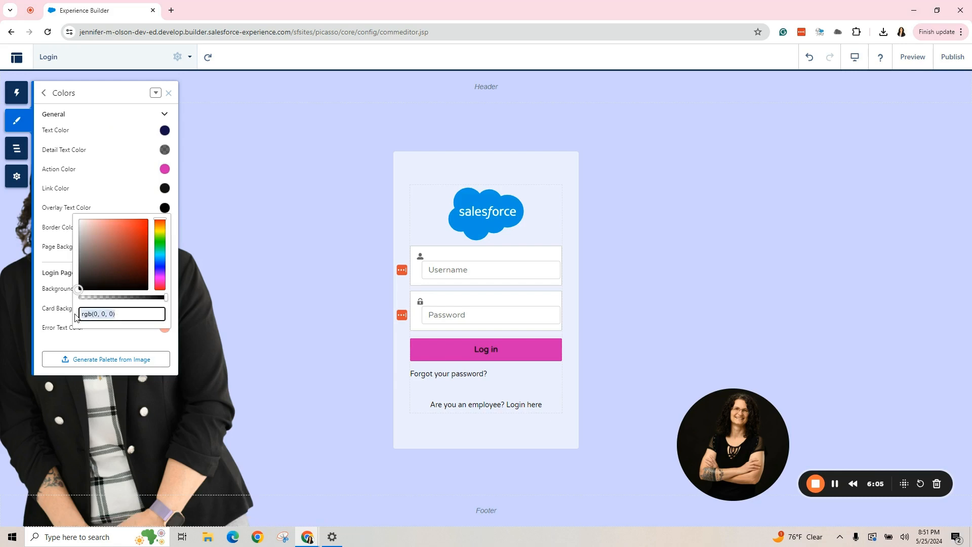
{"action": "type", "text": "rgb(19, 11, 73)"}
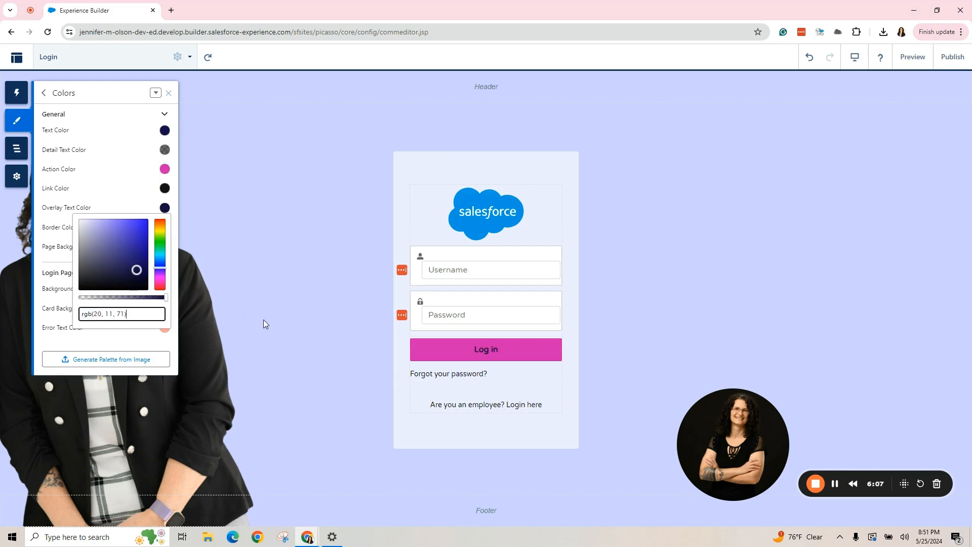
{"action": "left_click", "coordinate": [264, 320]}
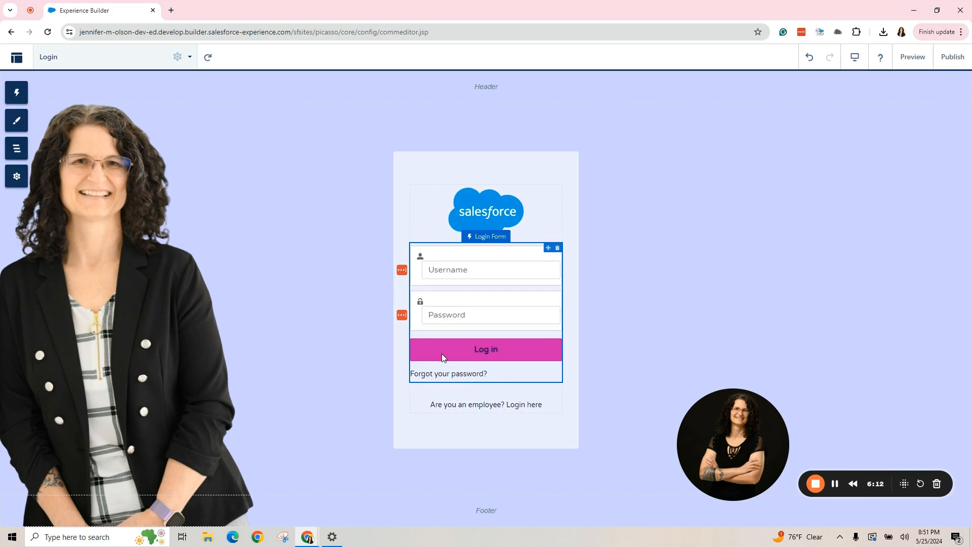
Set the theme's action color to rgb(20, 11, 71) and reduce its opacity to about half.
{"action": "left_click", "coordinate": [15, 122]}
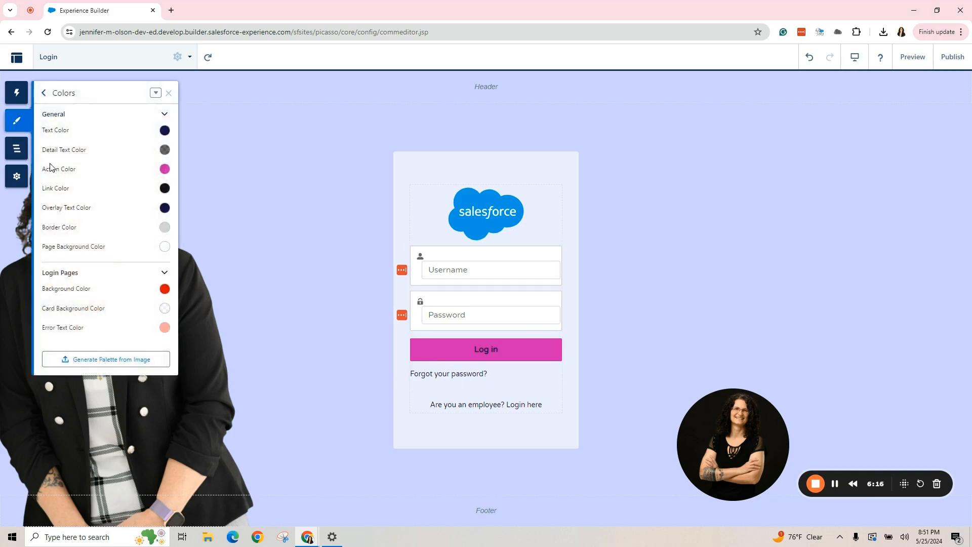
{"action": "left_click", "coordinate": [165, 169]}
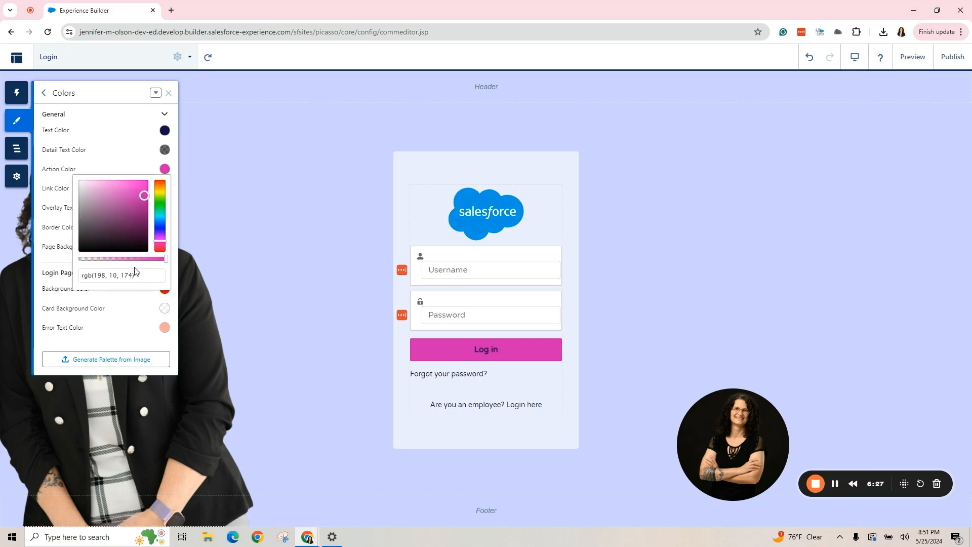
{"action": "left_click_drag", "start_coordinate": [138, 273], "coordinate": [73, 277]}
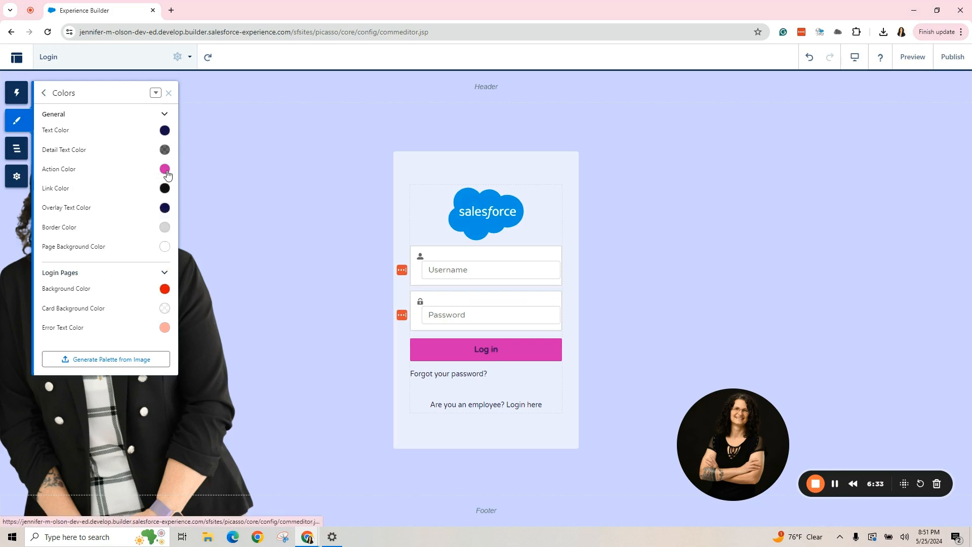
{"action": "left_click", "coordinate": [165, 172]}
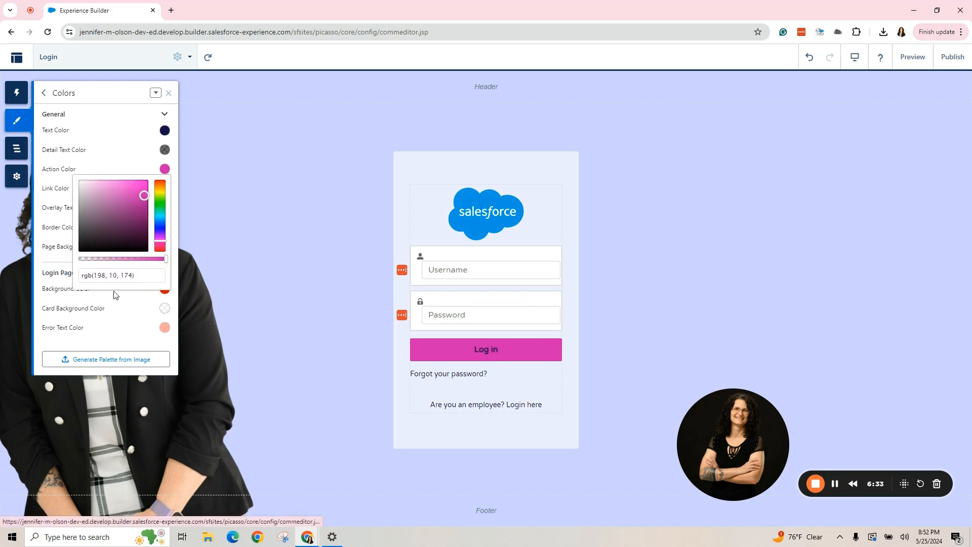
{"action": "left_click_drag", "start_coordinate": [140, 273], "coordinate": [91, 276]}
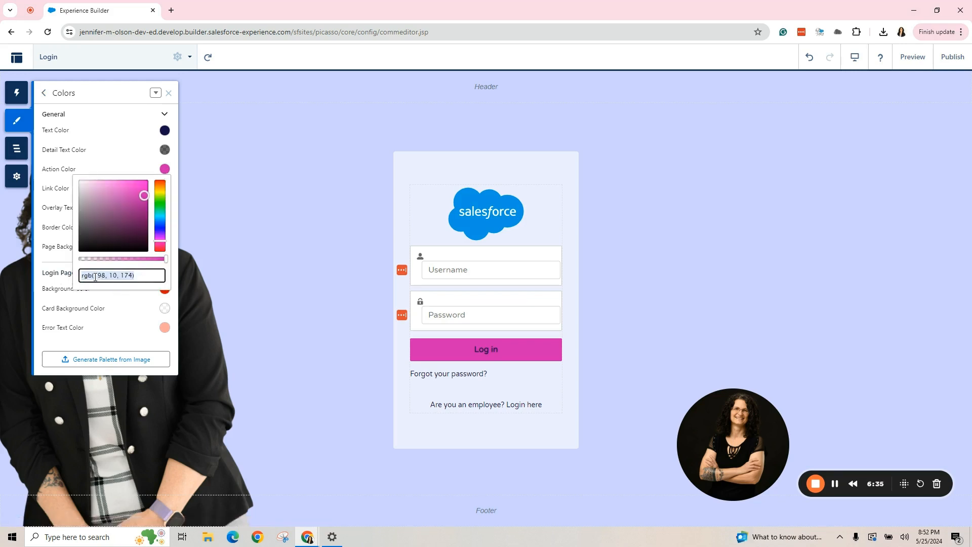
{"action": "type", "text": "rgb(20, 11, 71)"}
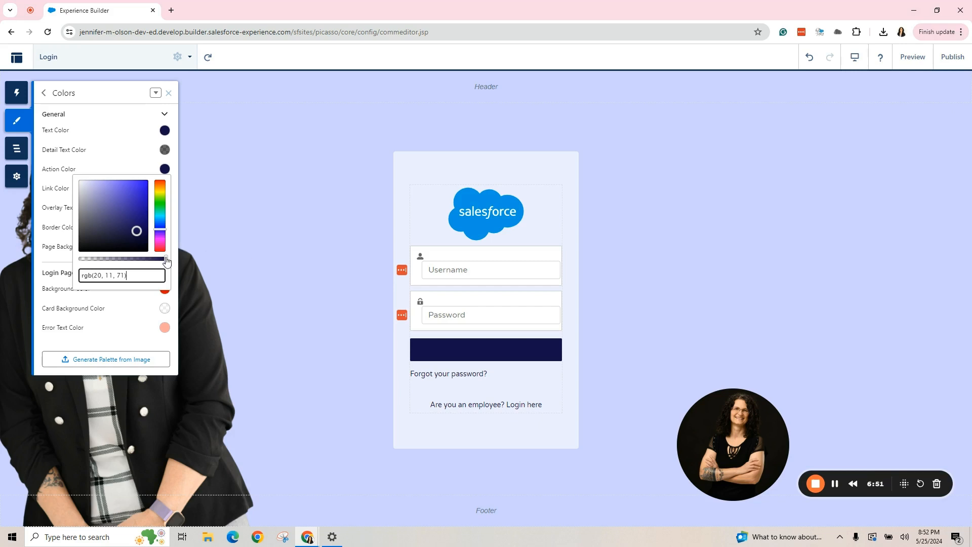
{"action": "left_click_drag", "start_coordinate": [166, 259], "coordinate": [124, 259]}
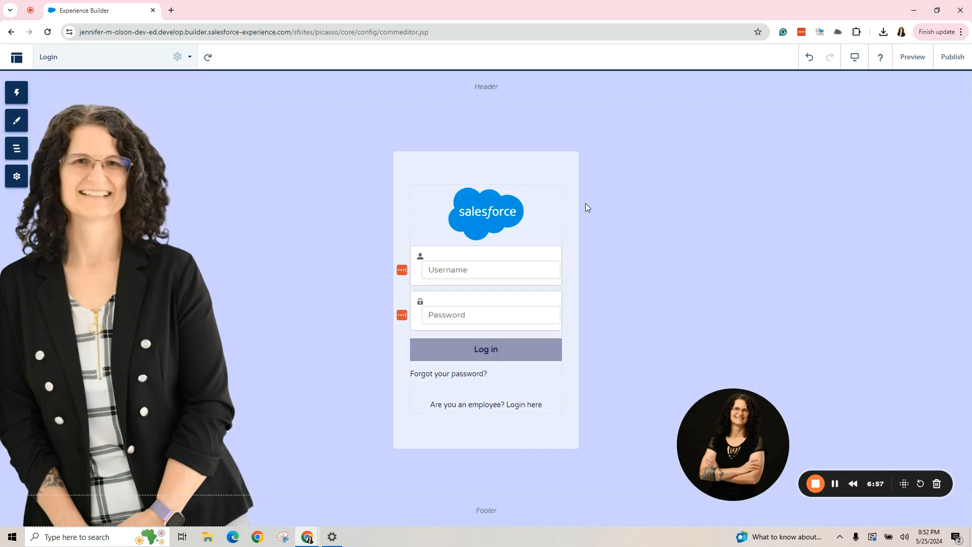
Preview the login page with the semi-transparent login button, and return to the builder.
{"action": "left_click", "coordinate": [914, 56]}
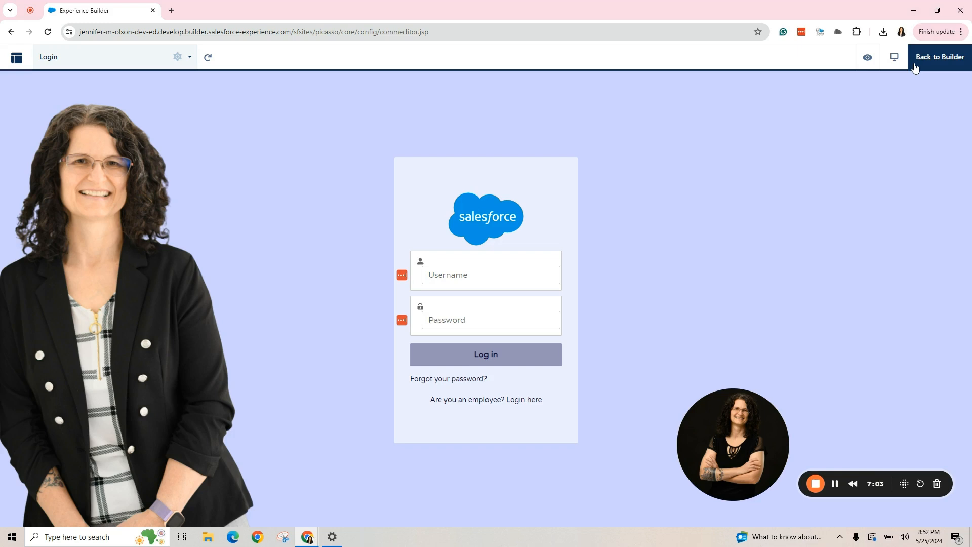
{"action": "left_click", "coordinate": [943, 58]}
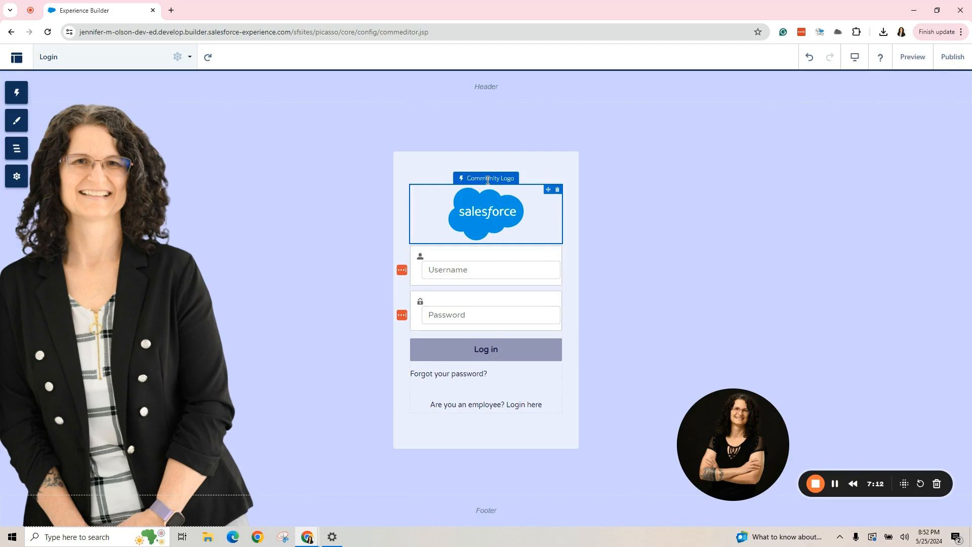
Delete the Community Logo component from the login page, and preview the page before returning to the builder.
{"action": "left_click", "coordinate": [558, 191]}
{"action": "left_click", "coordinate": [617, 320]}
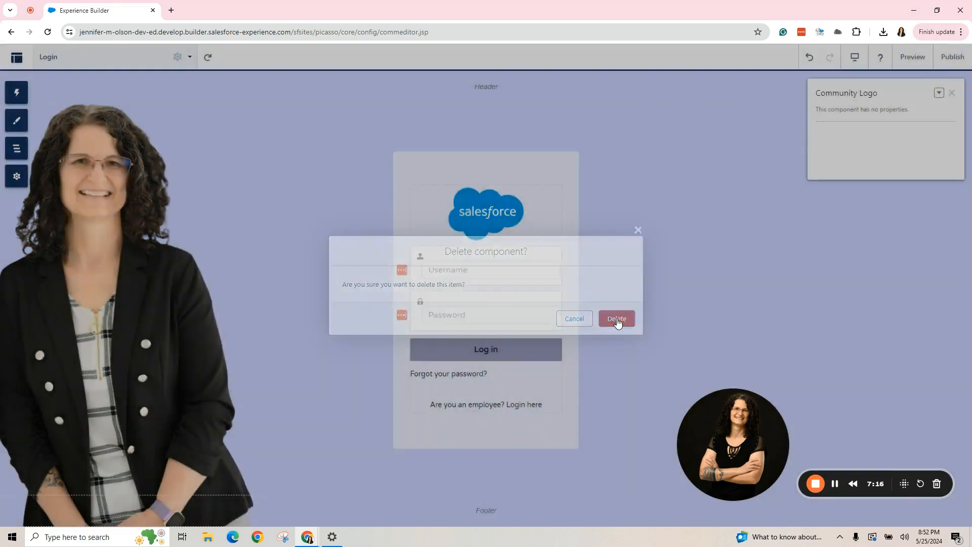
{"action": "left_click", "coordinate": [913, 58]}
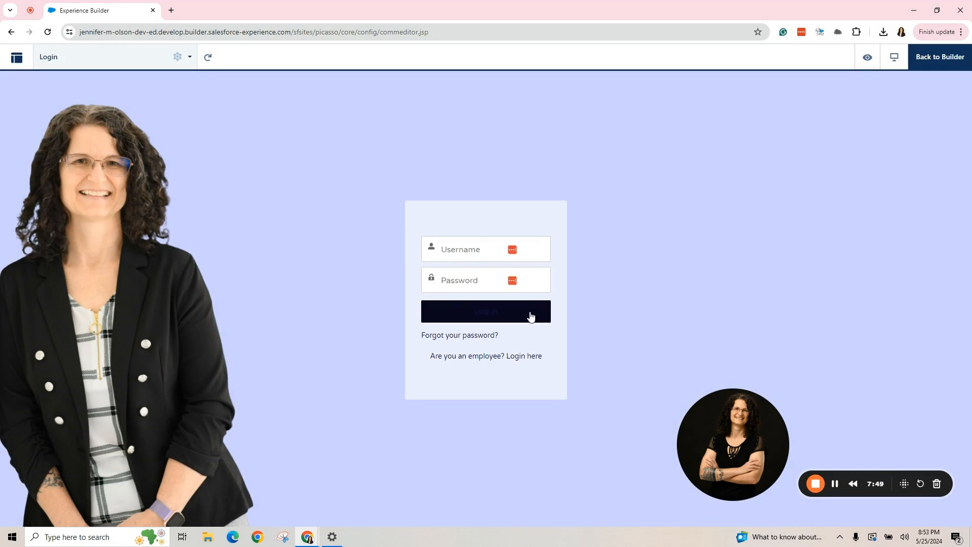
{"action": "left_click", "coordinate": [937, 56]}
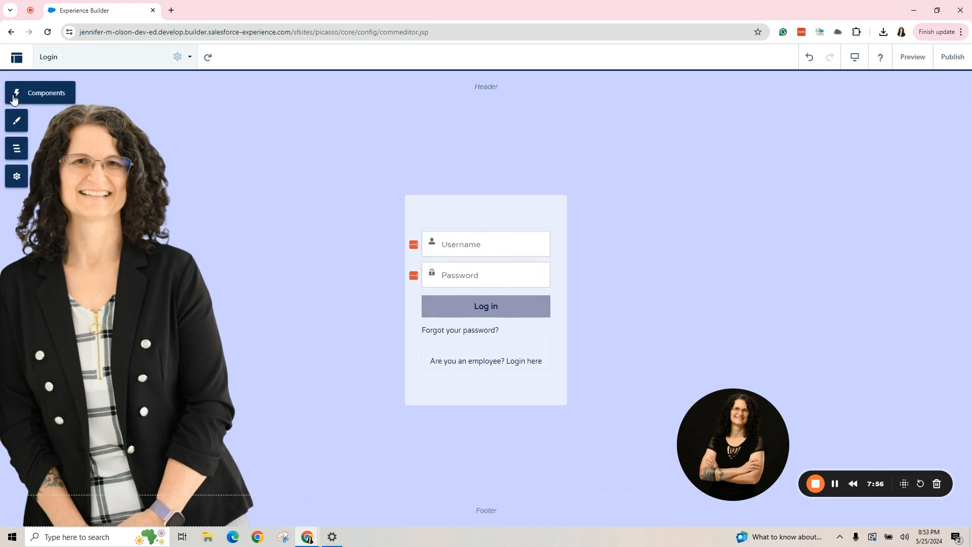
Open the theme's color settings.
{"action": "left_click", "coordinate": [17, 121]}
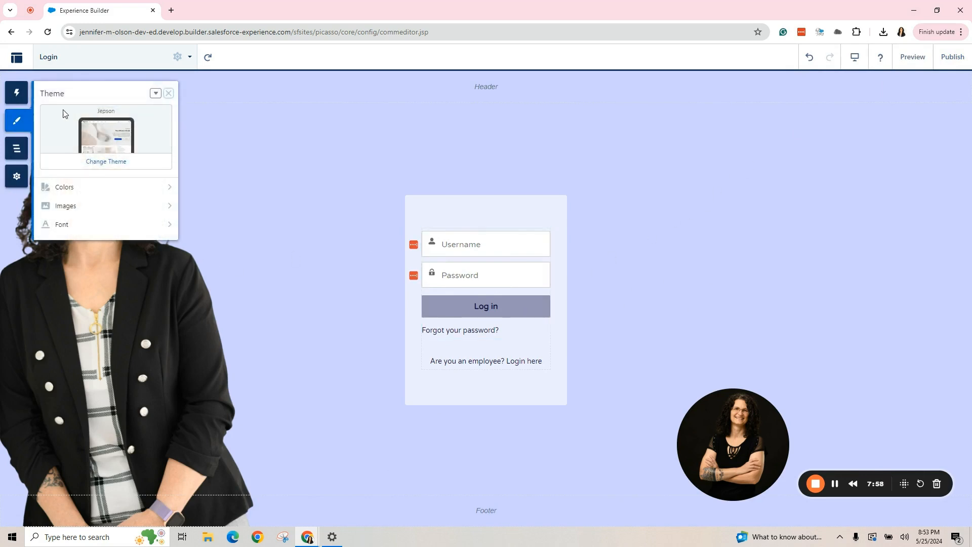
{"action": "left_click", "coordinate": [63, 187]}
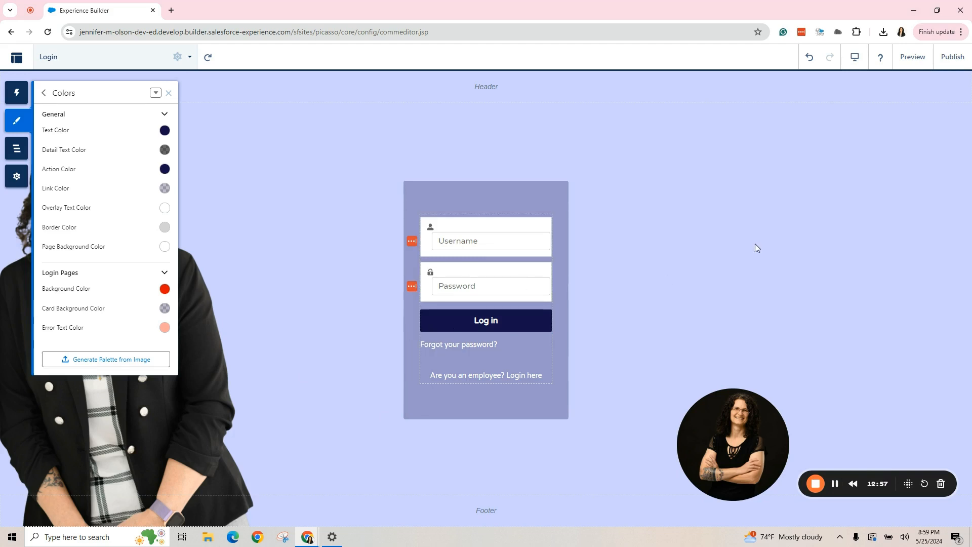
Preview the login page with its revised card, text and button colors, and return to the builder.
{"action": "left_click", "coordinate": [900, 63]}
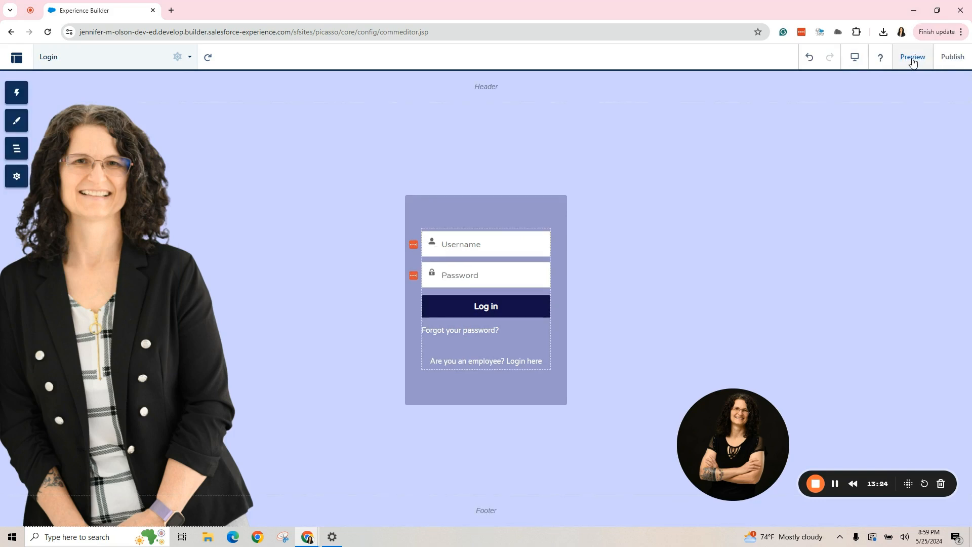
{"action": "left_click", "coordinate": [913, 58]}
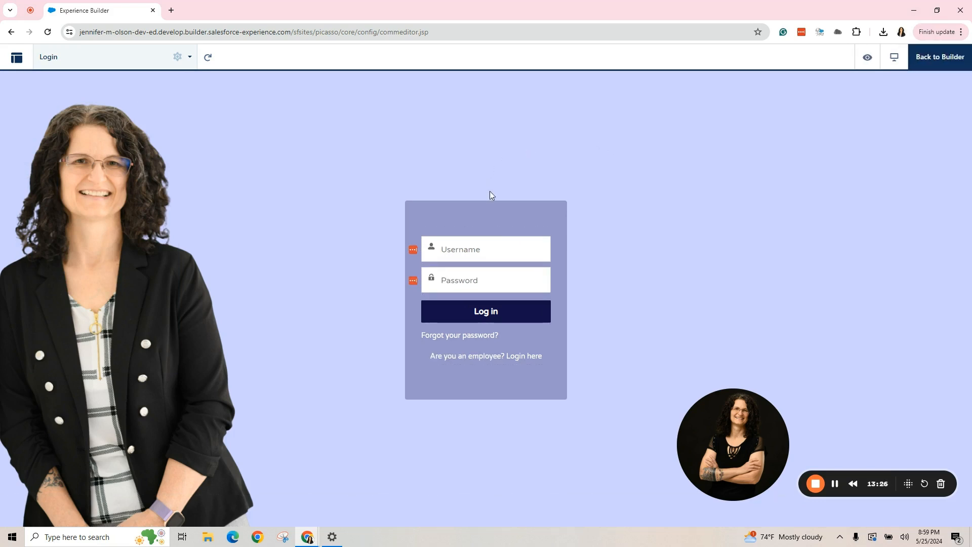
{"action": "left_click", "coordinate": [937, 59]}
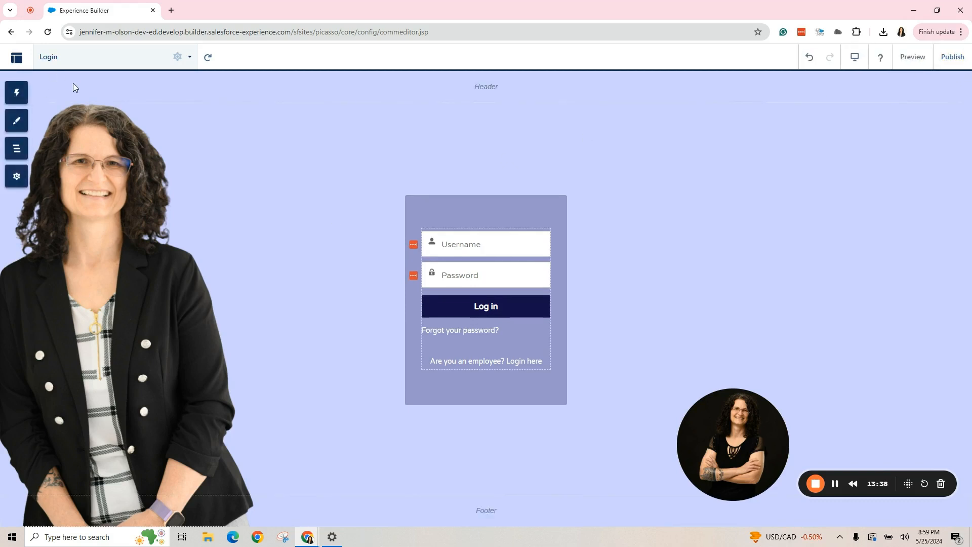
Go to the Login & Registration settings in the Administration workspace and review the branding options, including the logo file.
{"action": "left_click", "coordinate": [17, 59]}
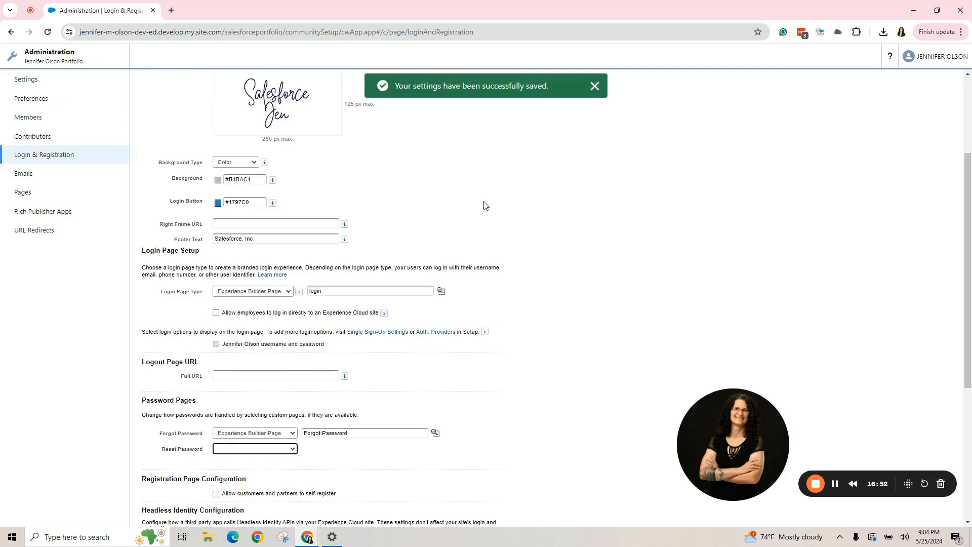
{"action": "scroll", "coordinate": [495, 226], "scroll_direction": "up", "scroll_amount": 3}
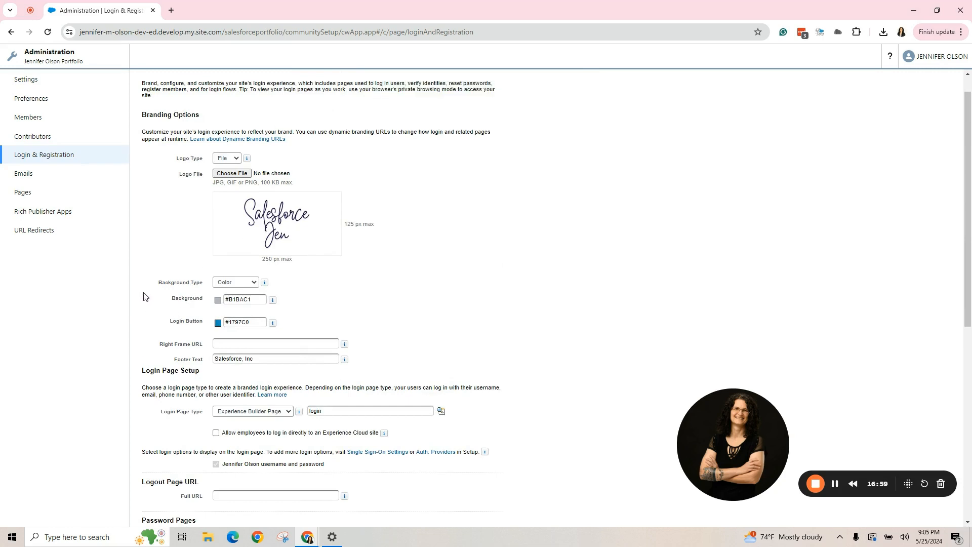
Switch from the Administration workspace to the Builder and open the Login page for editing.
{"action": "left_click", "coordinate": [14, 60]}
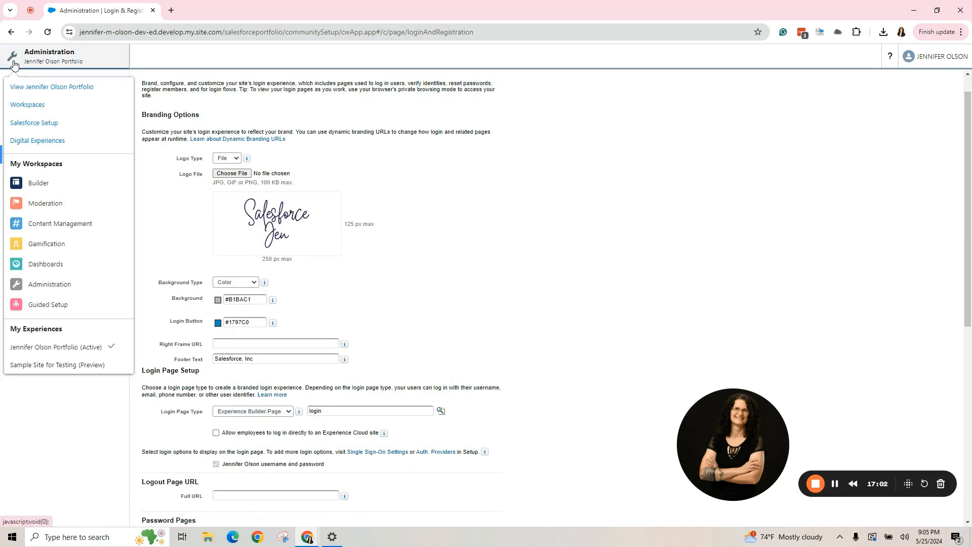
{"action": "left_click", "coordinate": [42, 183]}
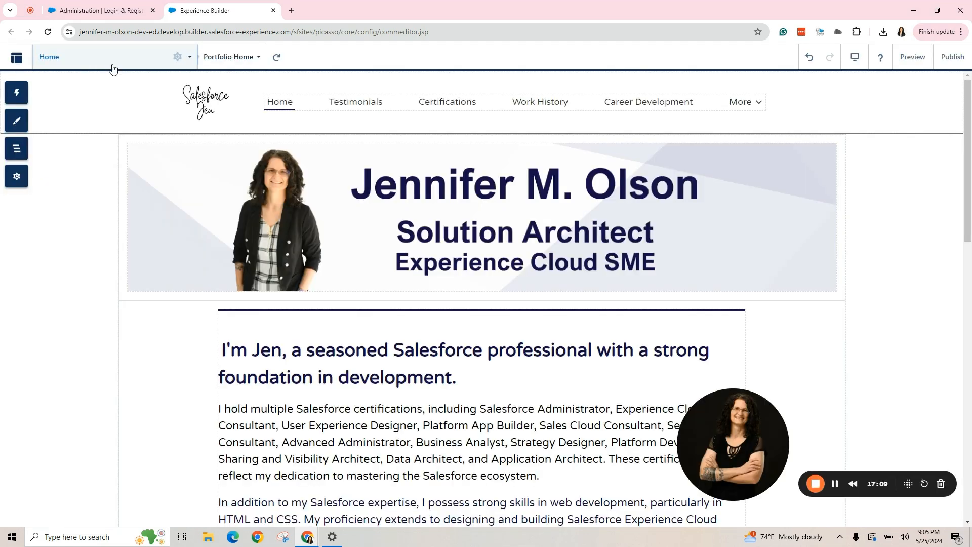
{"action": "left_click", "coordinate": [112, 64]}
{"action": "scroll", "coordinate": [85, 302], "scroll_direction": "down", "scroll_amount": 5}
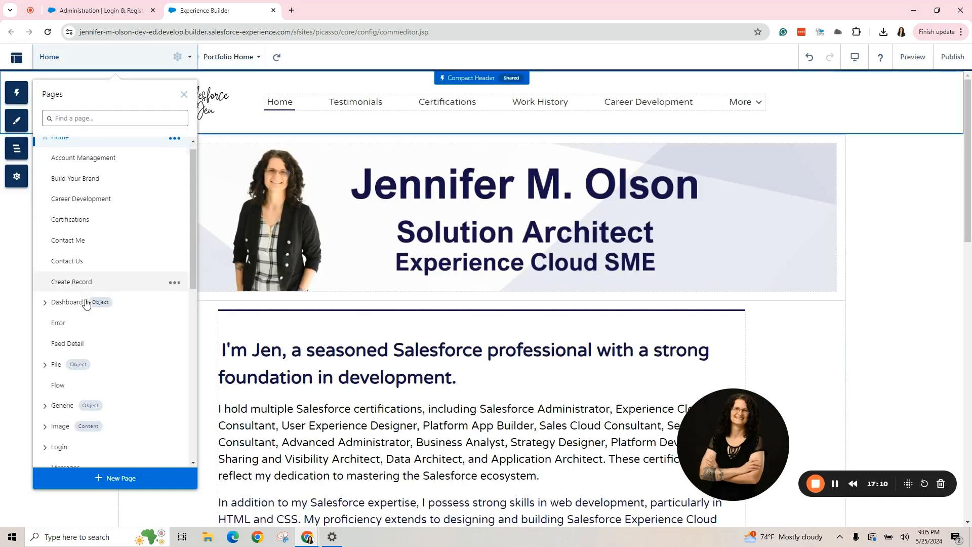
{"action": "left_click", "coordinate": [81, 313]}
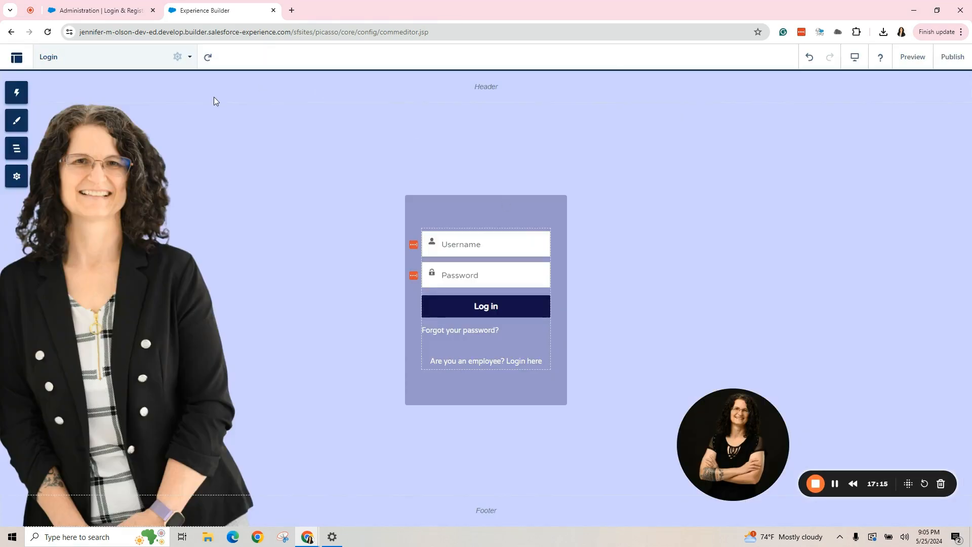
Find the Community Logo component and place it above the login form, and preview the page before returning to the builder.
{"action": "left_click", "coordinate": [20, 101]}
{"action": "left_click", "coordinate": [106, 110]}
{"action": "type", "text": "comm"}
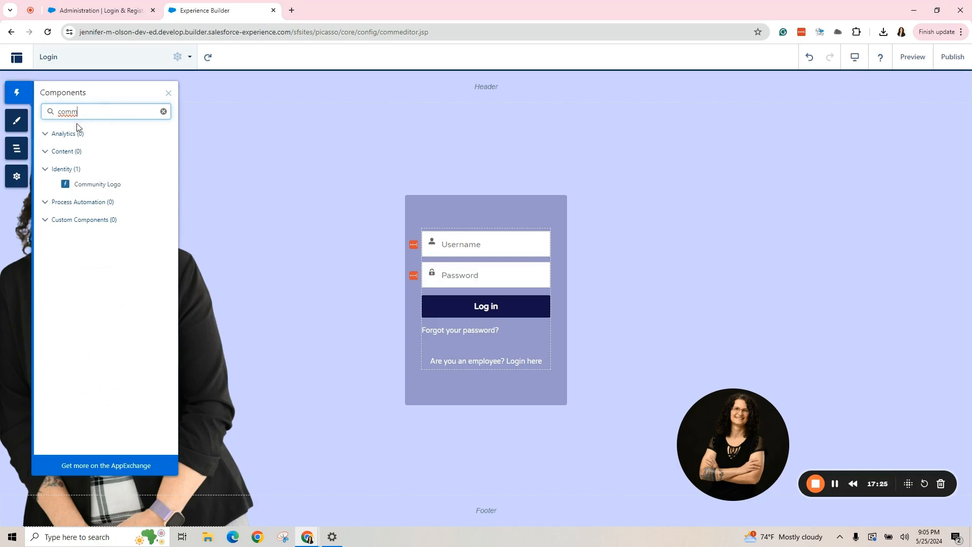
{"action": "left_click_drag", "start_coordinate": [86, 186], "coordinate": [451, 233]}
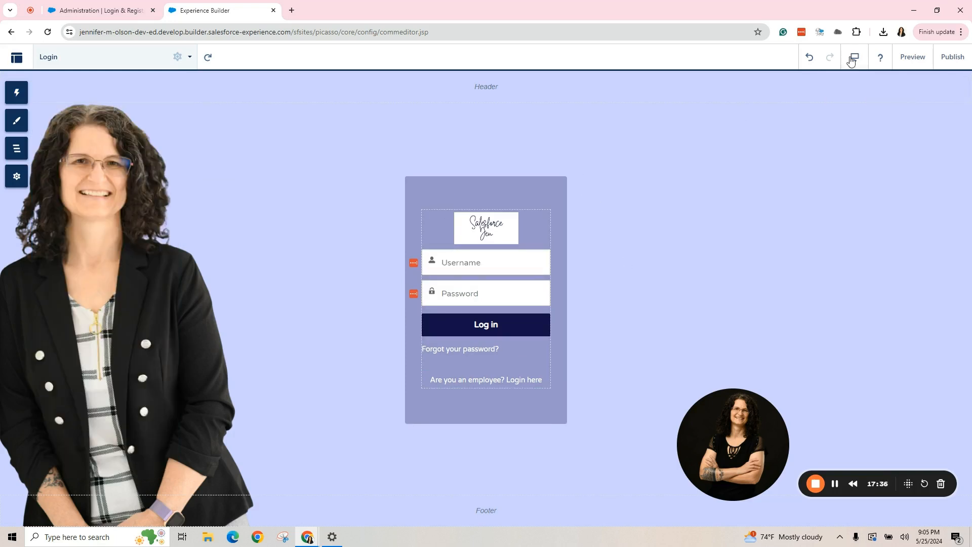
{"action": "left_click", "coordinate": [913, 57]}
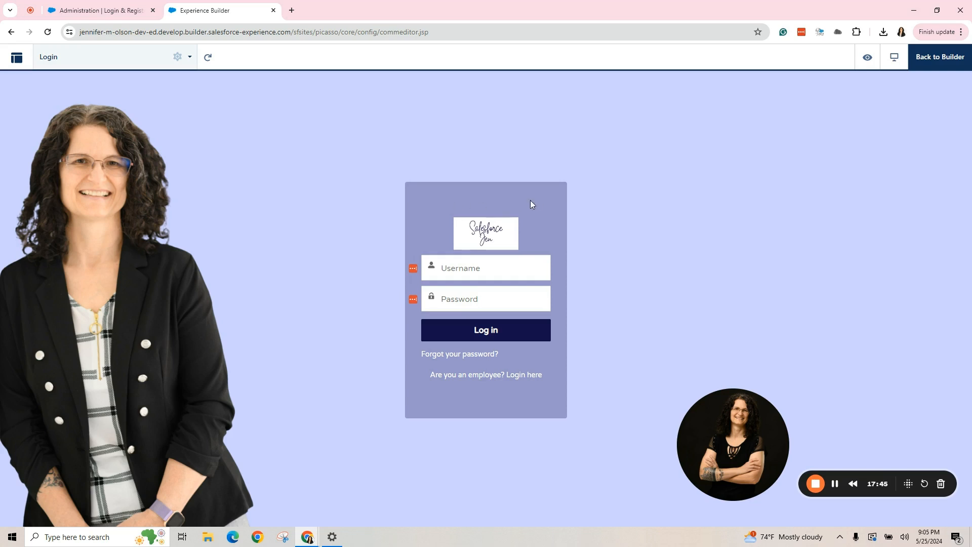
{"action": "left_click", "coordinate": [940, 56]}
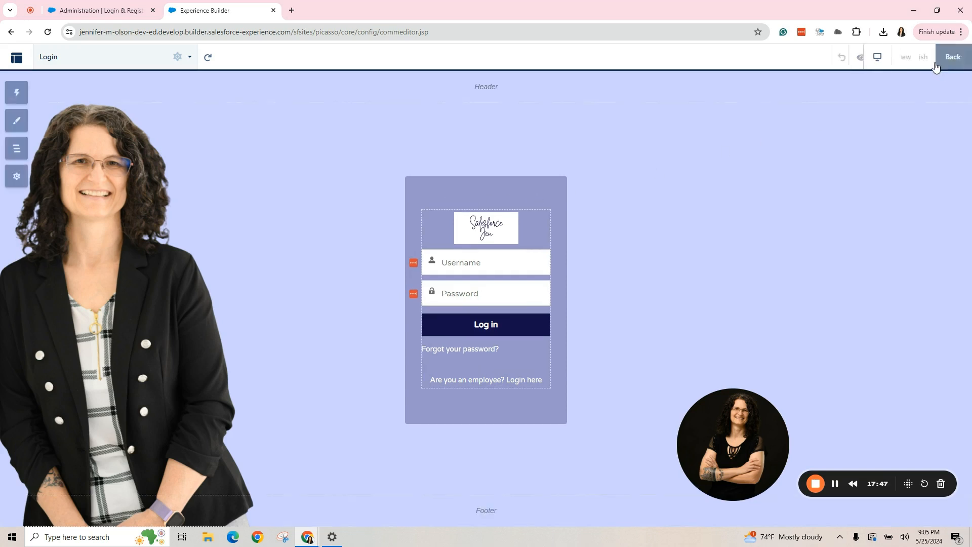
Set the login pages' card background color to solid white, rgb(255, 255, 255), in the theme colors.
{"action": "left_click", "coordinate": [18, 123]}
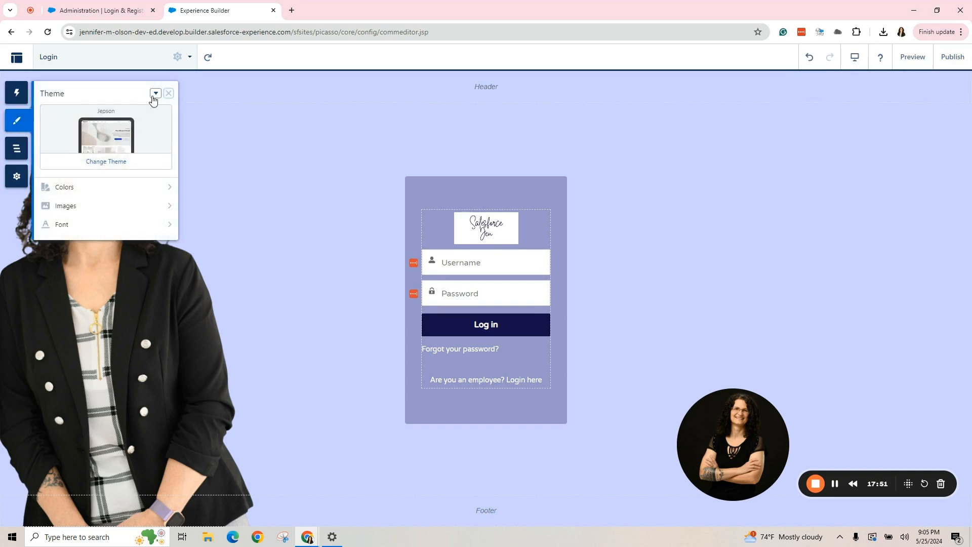
{"action": "left_click", "coordinate": [82, 193]}
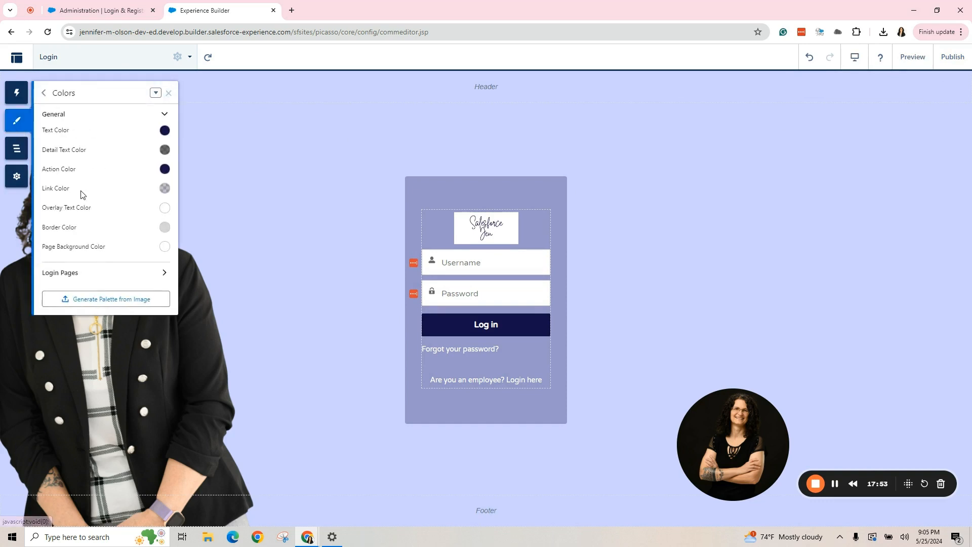
{"action": "left_click", "coordinate": [121, 275]}
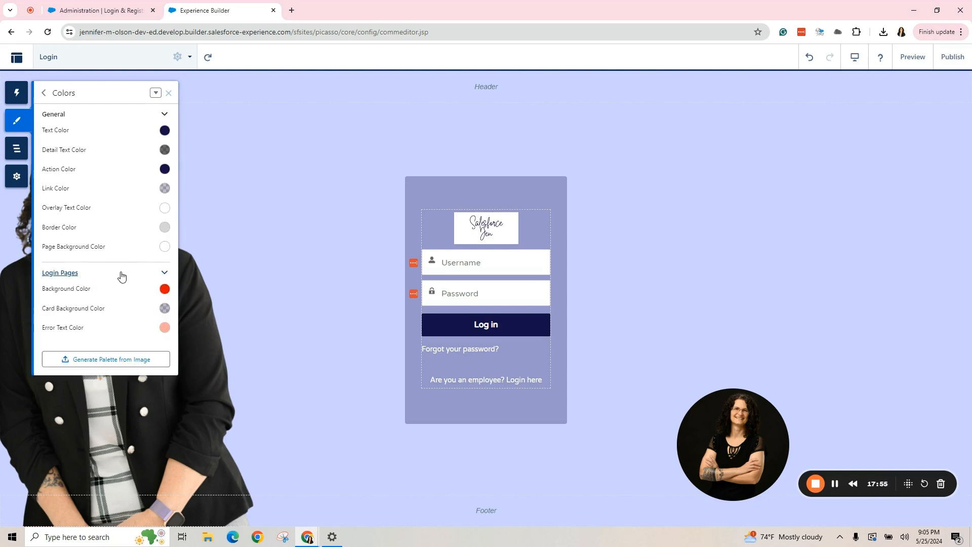
{"action": "left_click", "coordinate": [165, 308]}
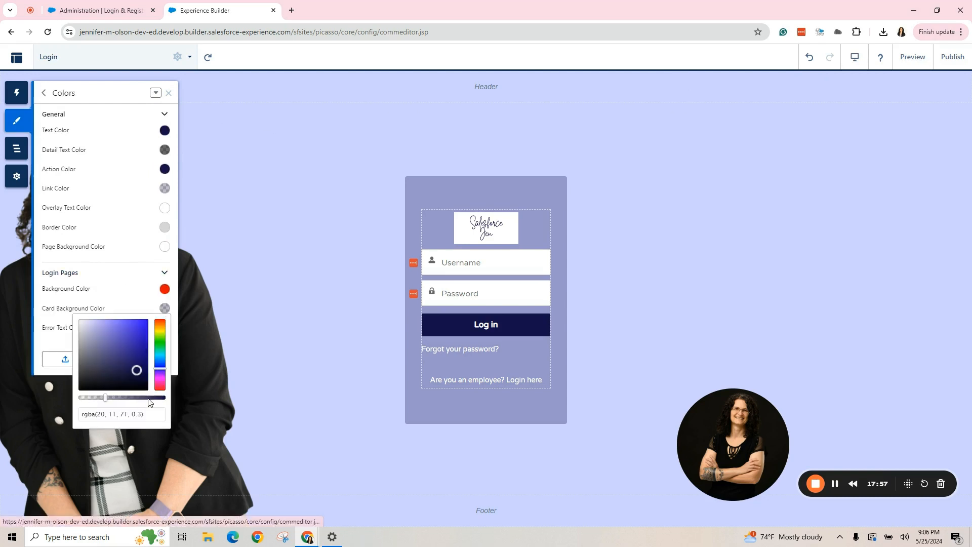
{"action": "left_click_drag", "start_coordinate": [105, 398], "coordinate": [167, 398]}
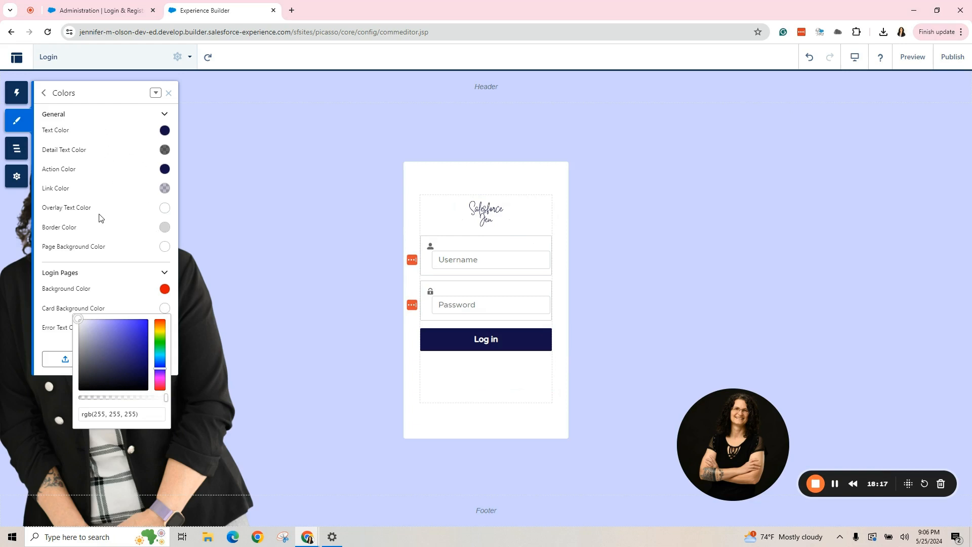
{"action": "left_click", "coordinate": [107, 248]}
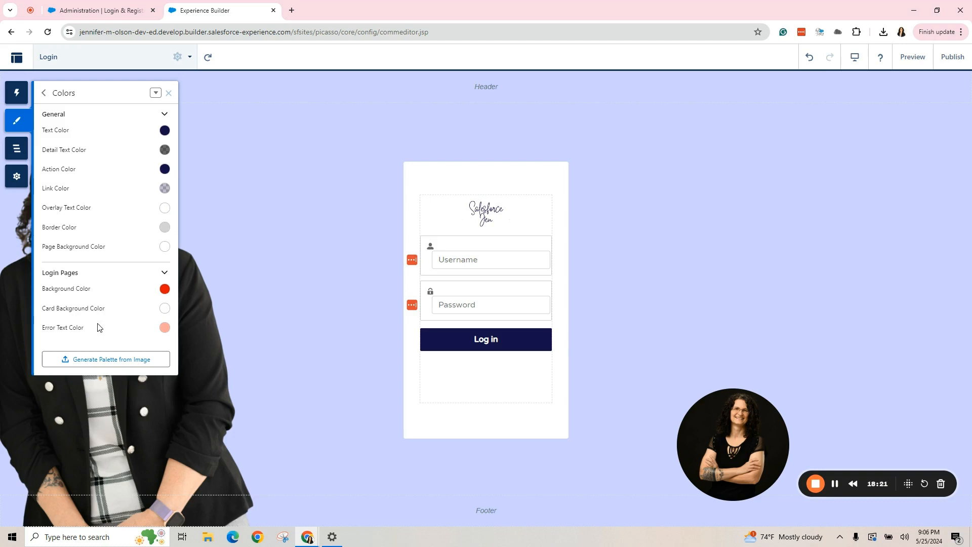
Make the theme's action color semi-transparent by setting it to rgba(20, 11, 71, 0.41).
{"action": "left_click", "coordinate": [165, 172]}
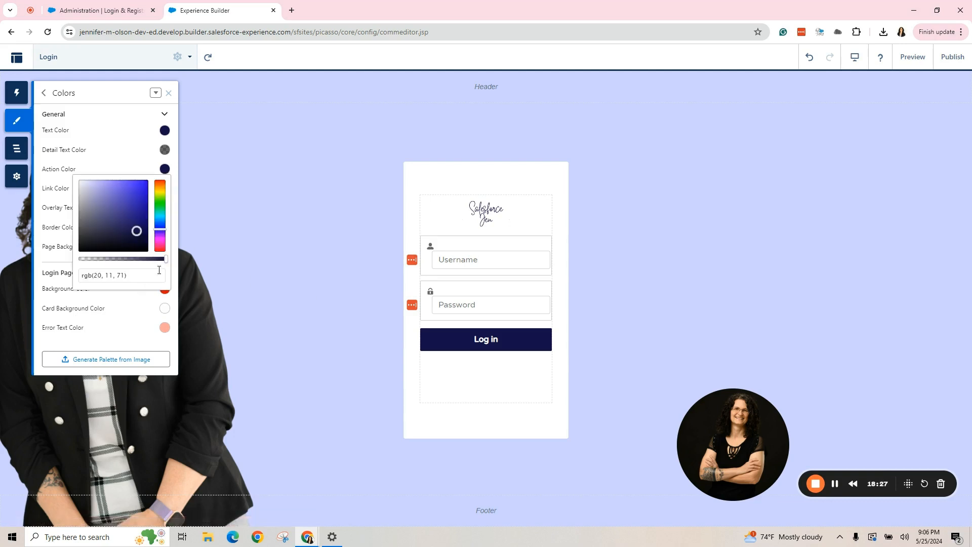
{"action": "left_click_drag", "start_coordinate": [166, 259], "coordinate": [116, 260]}
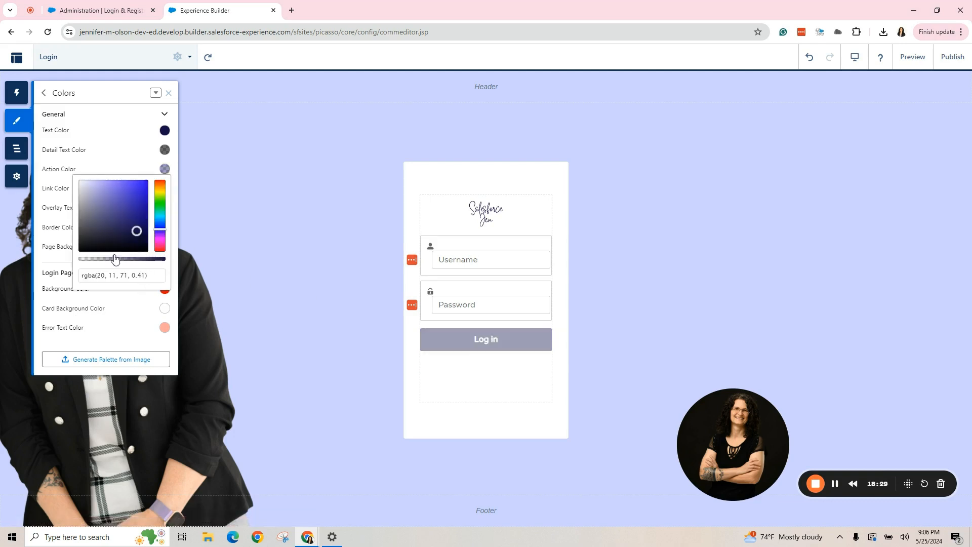
{"action": "left_click", "coordinate": [137, 161]}
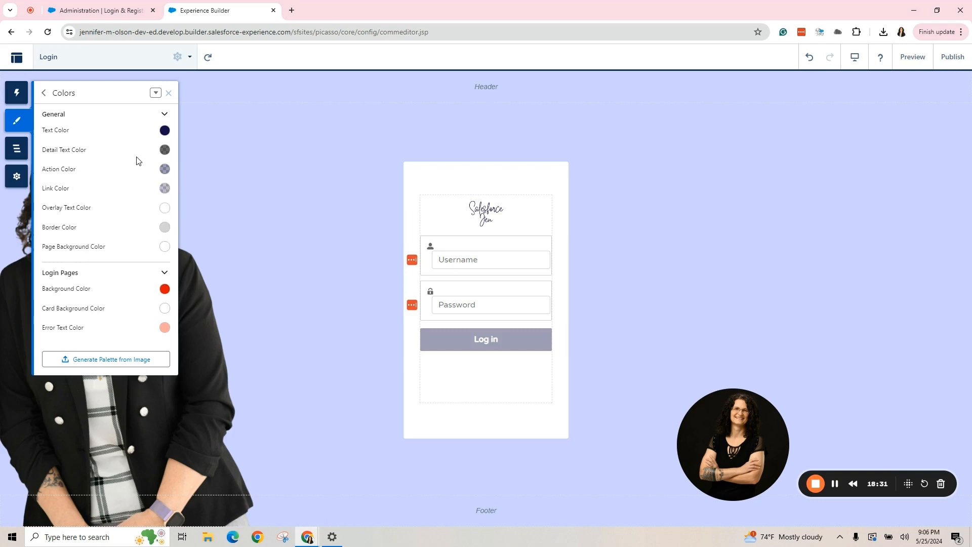
Set the theme's overlay text color to black, rgb(0, 0, 0), and preview the login page.
{"action": "left_click", "coordinate": [164, 209]}
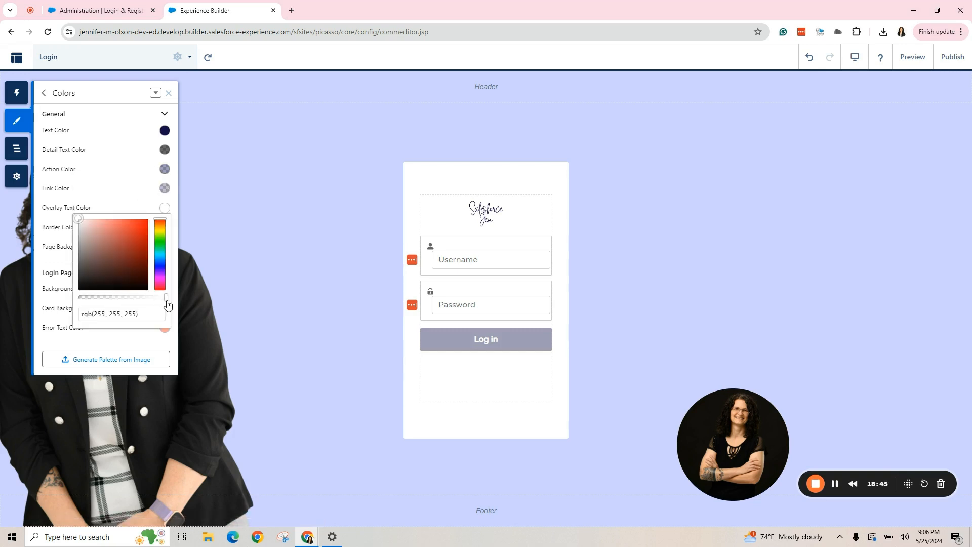
{"action": "left_click_drag", "start_coordinate": [77, 219], "coordinate": [75, 307]}
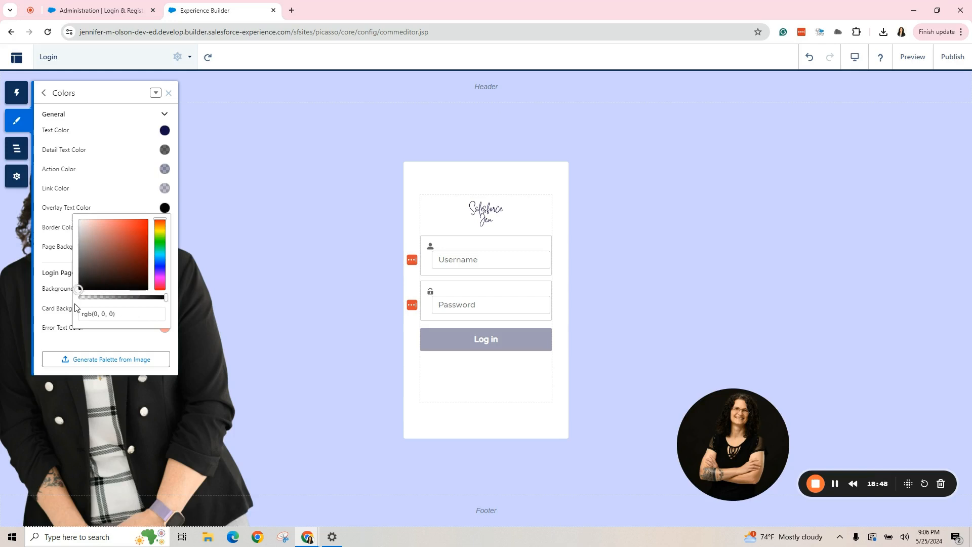
{"action": "left_click", "coordinate": [263, 320]}
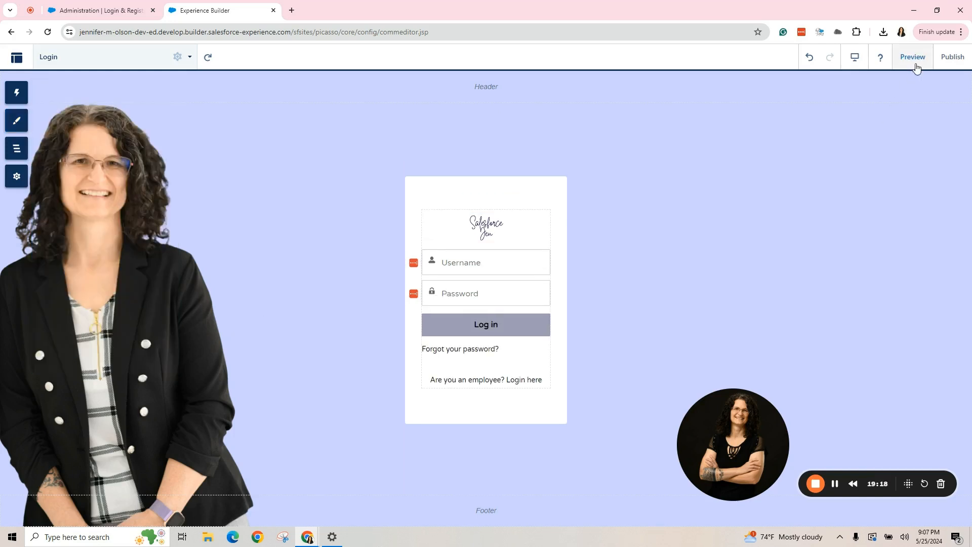
{"action": "left_click", "coordinate": [913, 57]}
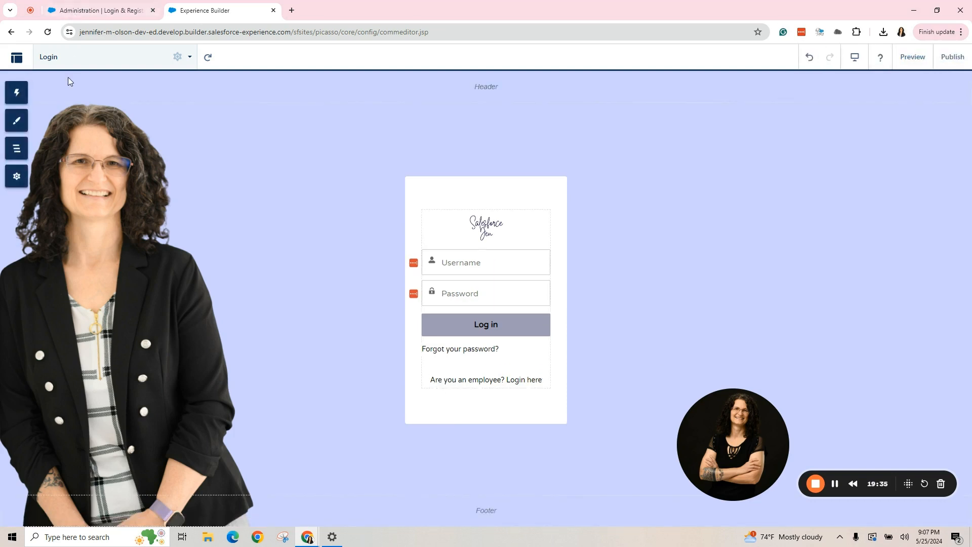
Expand the Login page's subpages and open the Check Password page to examine its branding.
{"action": "left_click", "coordinate": [56, 57]}
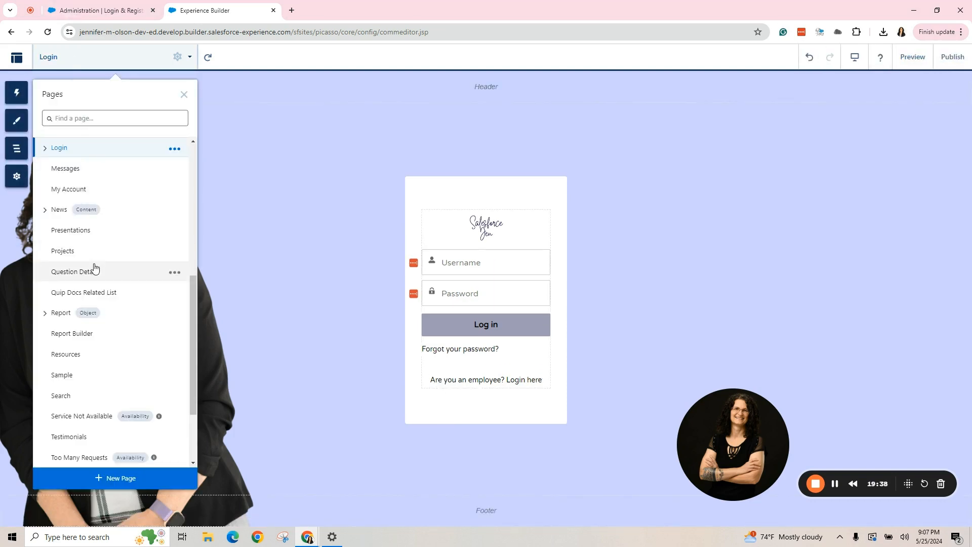
{"action": "left_click", "coordinate": [45, 149]}
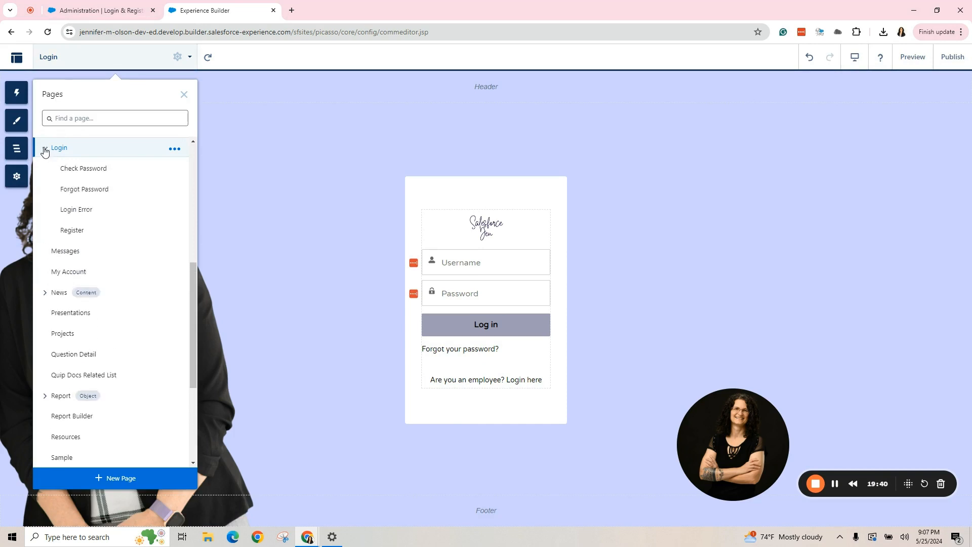
{"action": "left_click", "coordinate": [84, 168]}
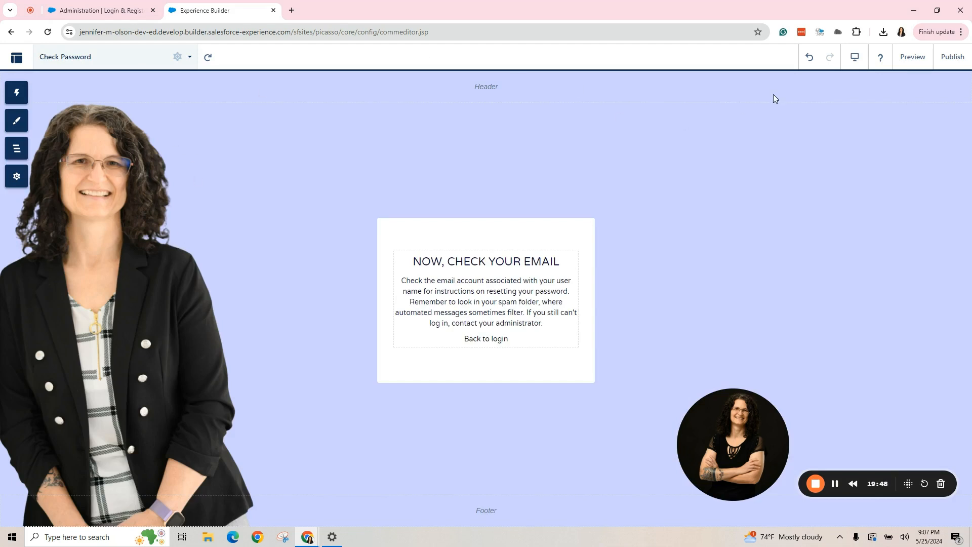
Preview the Forgot Password, Login Error and Register pages to check how the login theme applies to them.
{"action": "left_click", "coordinate": [124, 58]}
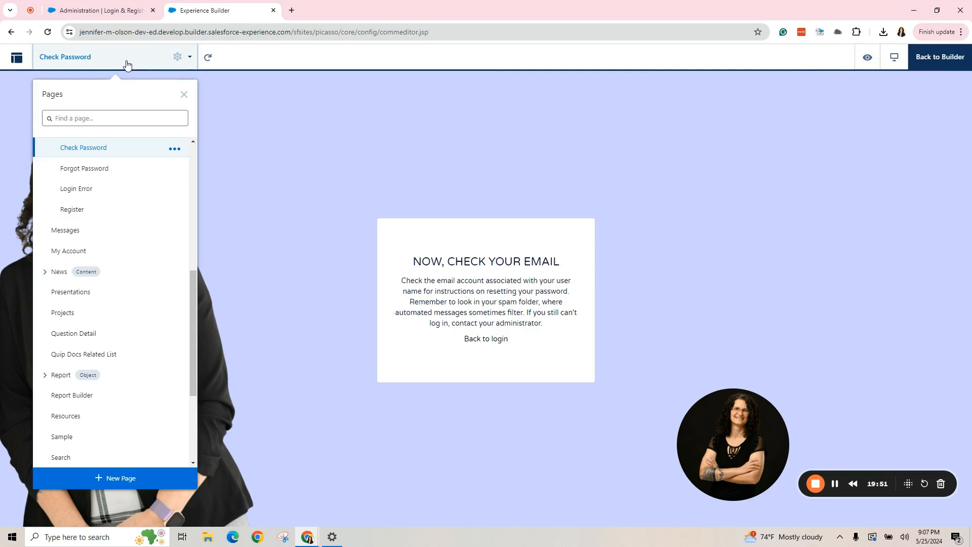
{"action": "left_click", "coordinate": [79, 168]}
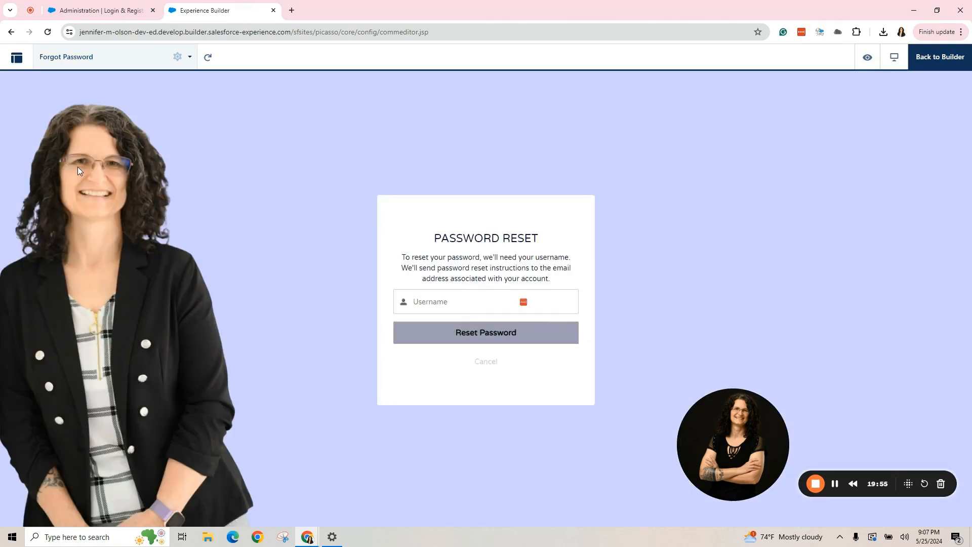
{"action": "left_click", "coordinate": [114, 60]}
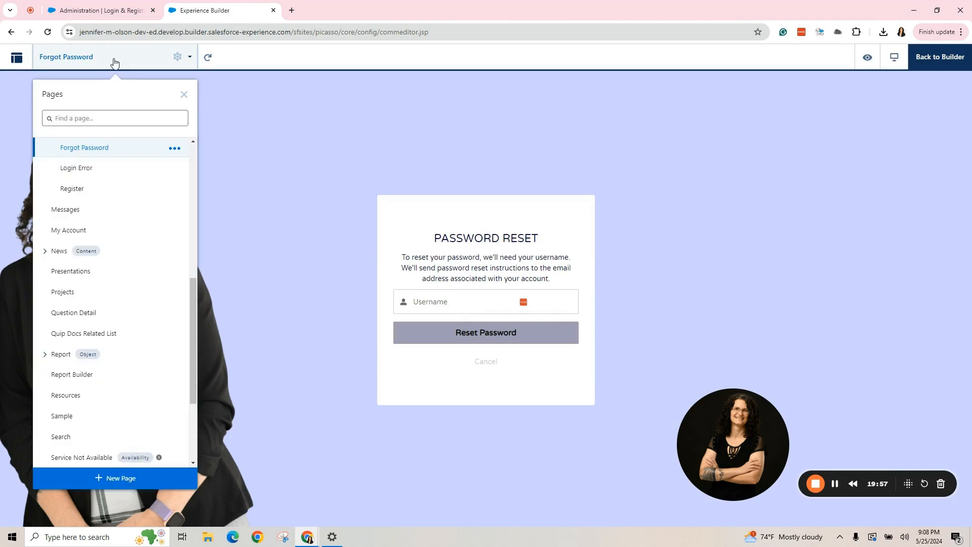
{"action": "left_click", "coordinate": [89, 166]}
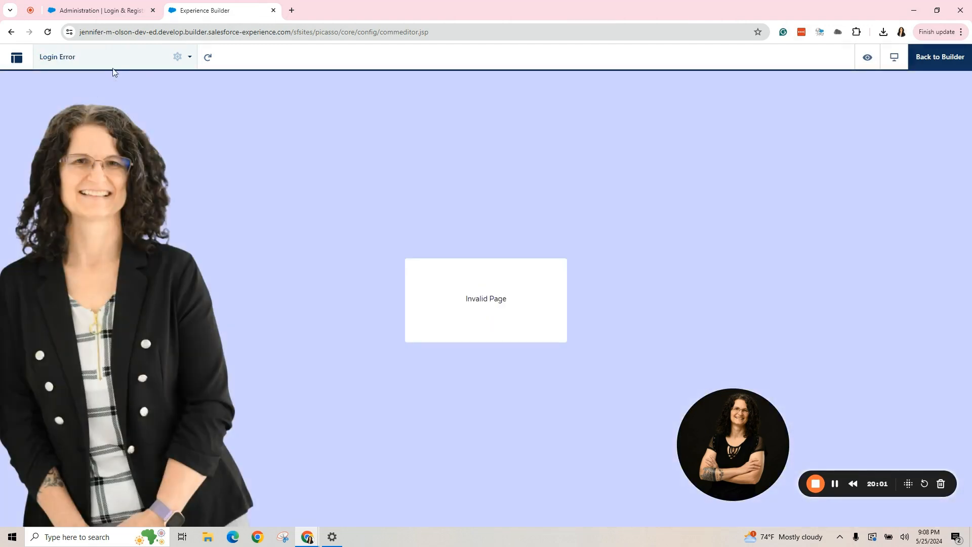
{"action": "left_click", "coordinate": [119, 60]}
{"action": "left_click", "coordinate": [96, 174]}
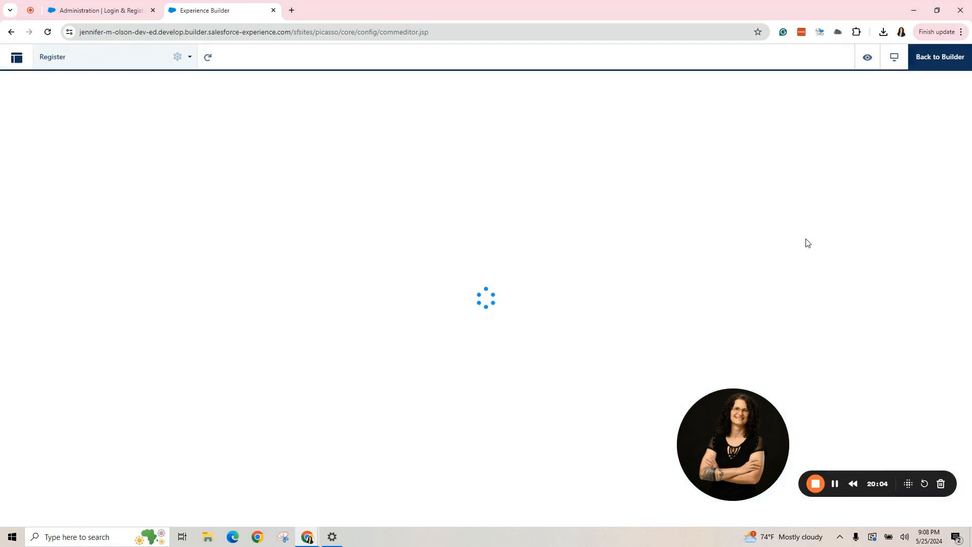